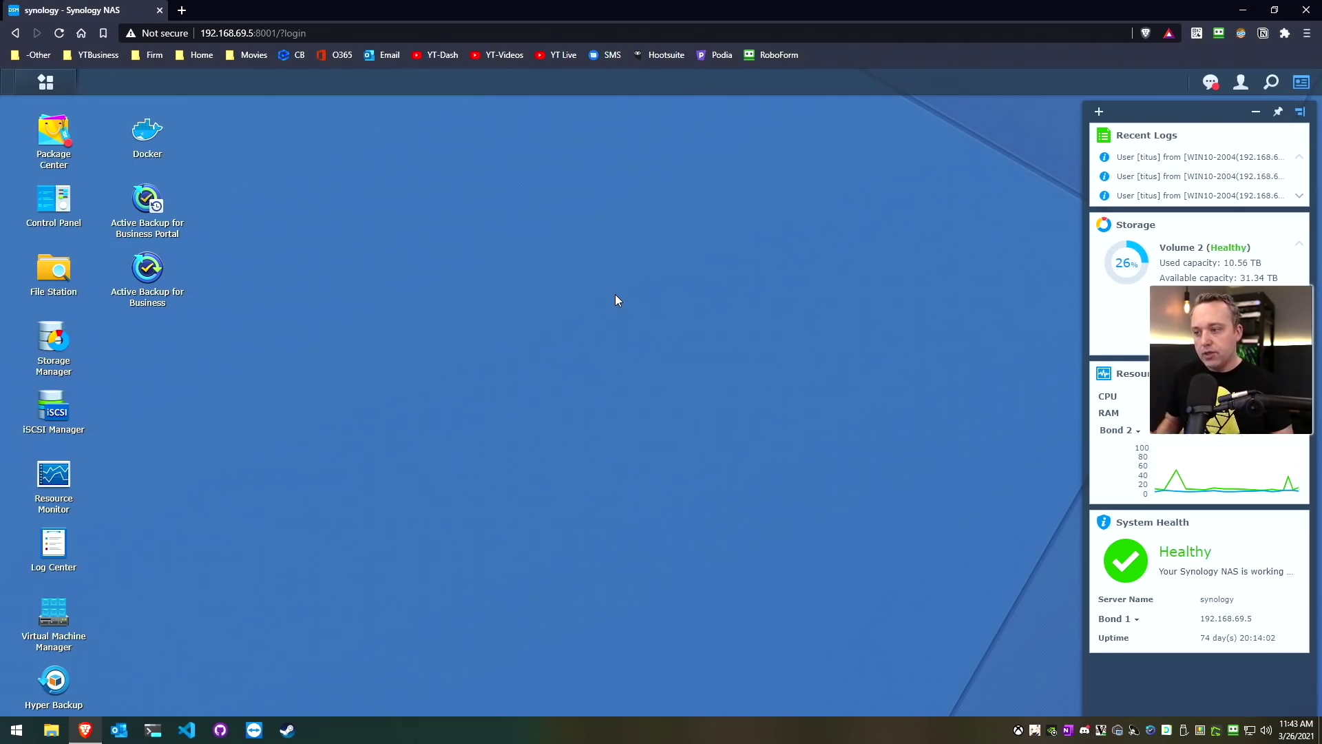
# - Open Storage Manager to check Storage Pool 2: SHR, 43.64 TB across four 14.55 TB drives
pyautogui.click(59, 351)
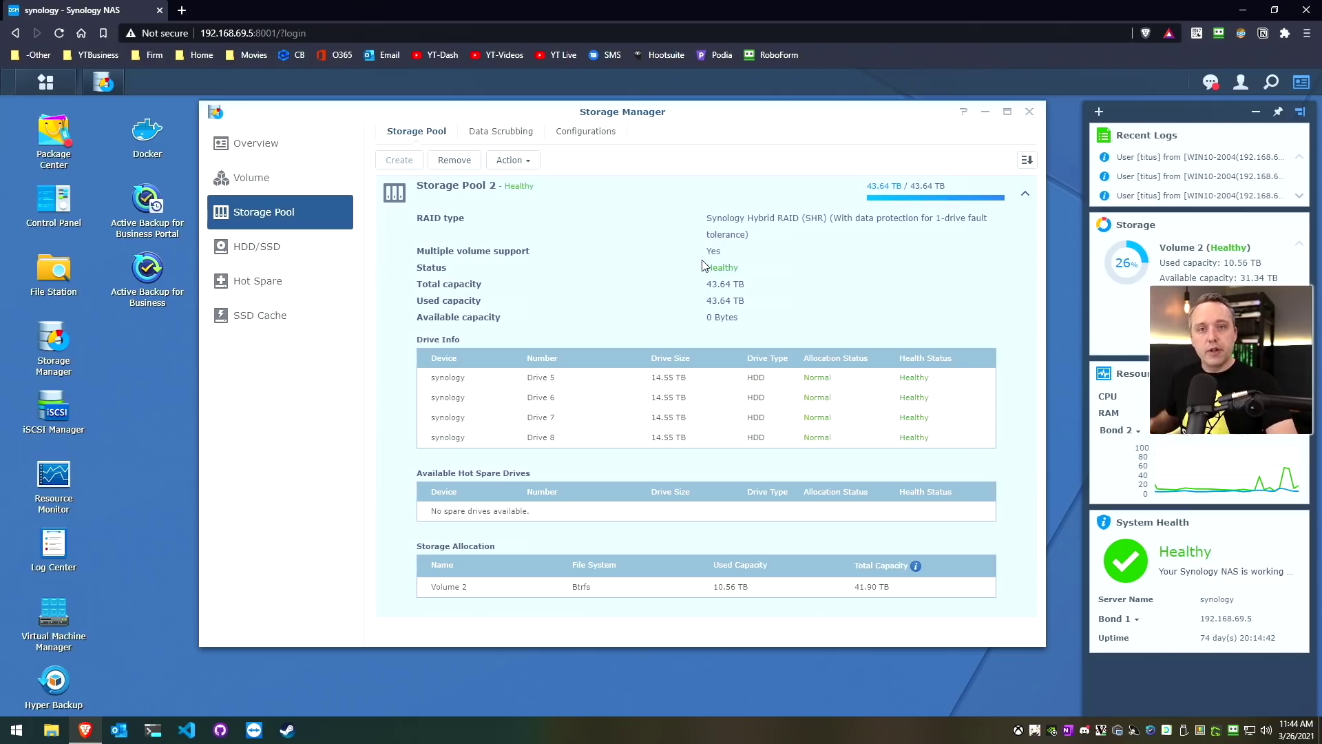
# - Close Storage Manager and open the Active Backup for Business Portal in a new tab
pyautogui.click(1030, 112)
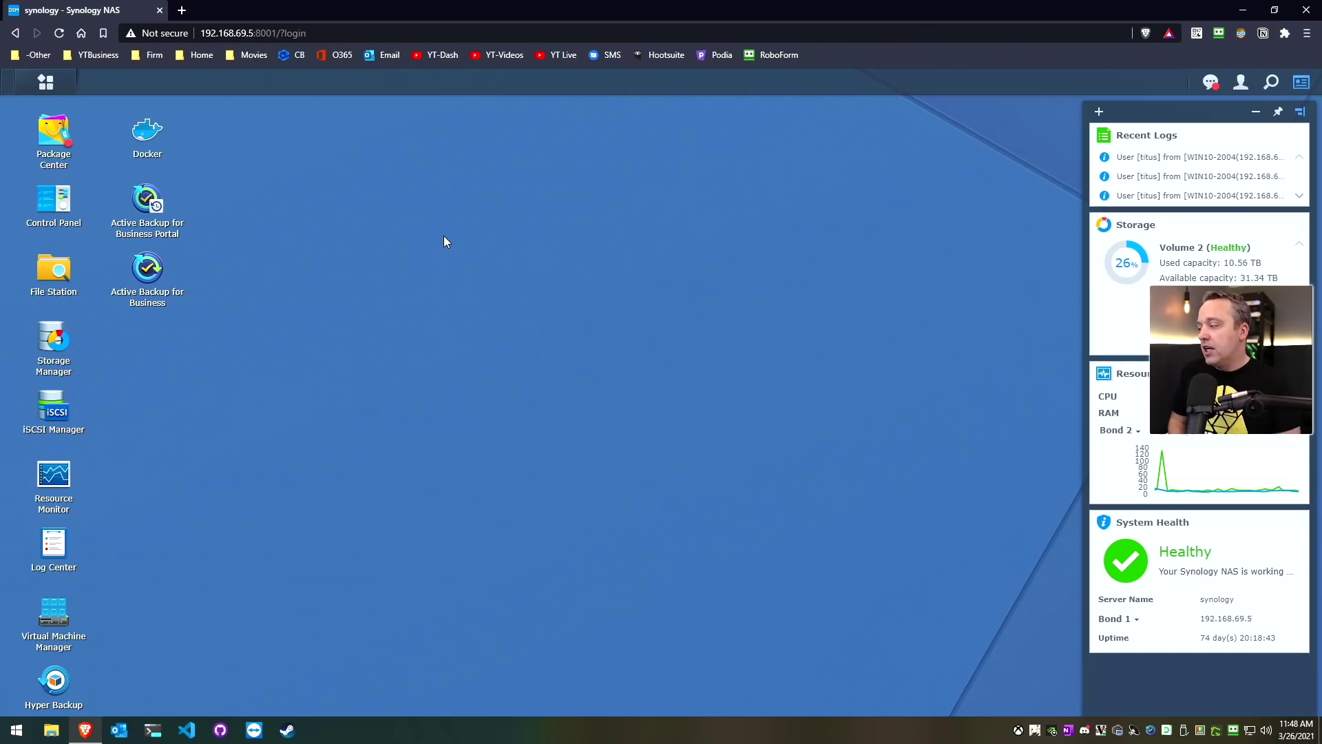
pyautogui.click(146, 202)
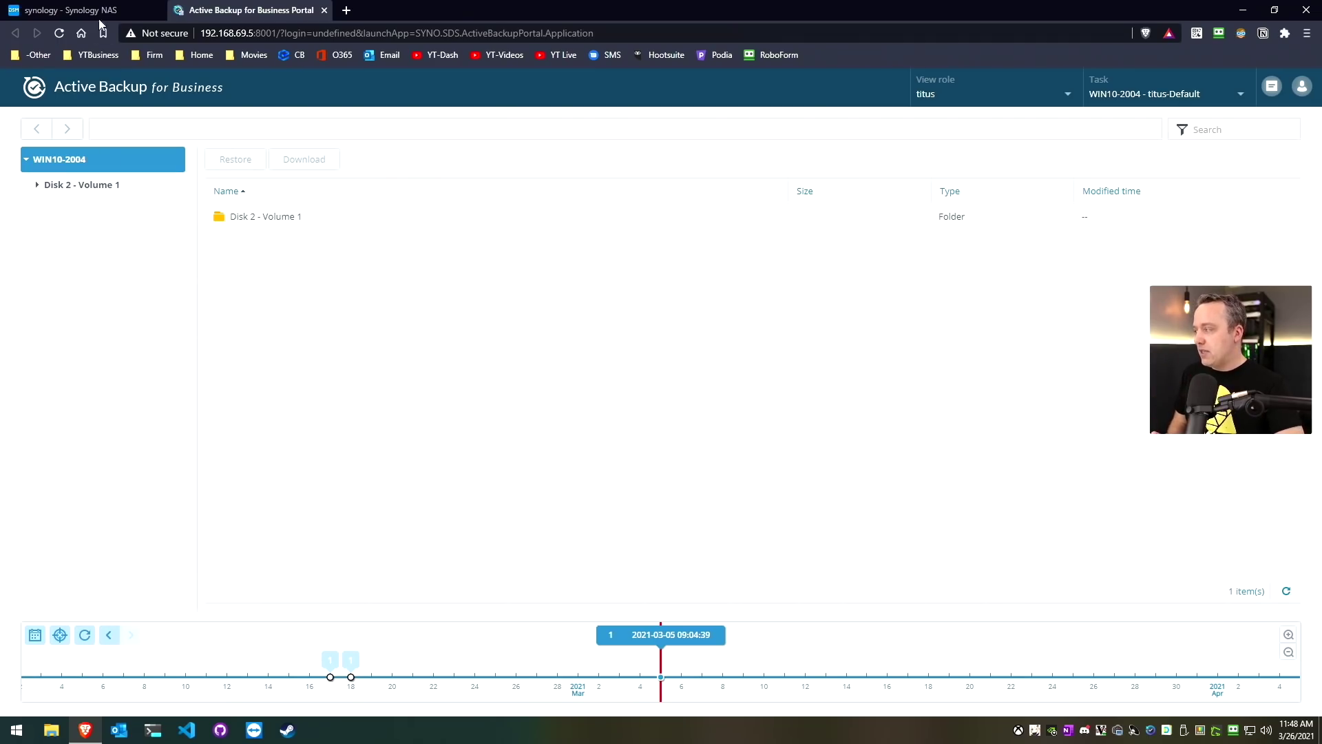
# - From the DSM desktop, list Active Backup for Business PC tasks and edit the Daily task
pyautogui.click(74, 10)
pyautogui.click(147, 274)
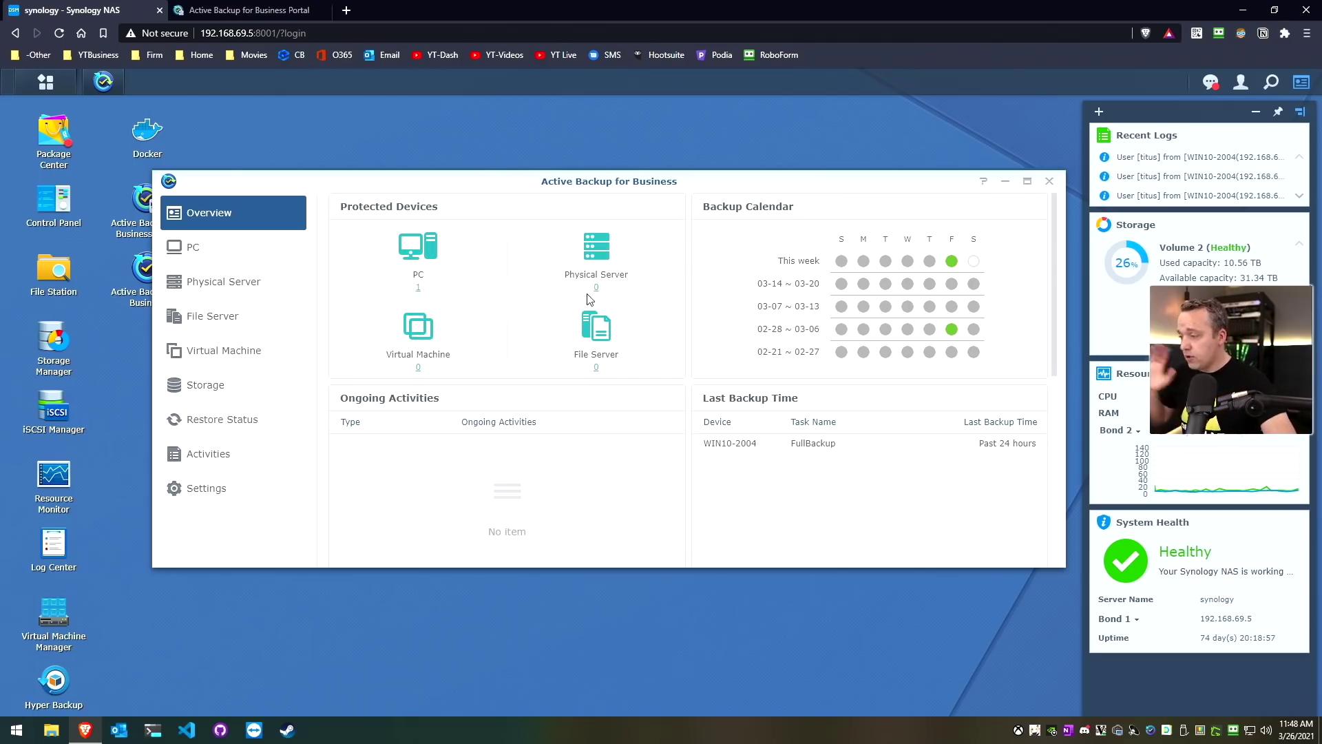
pyautogui.click(418, 286)
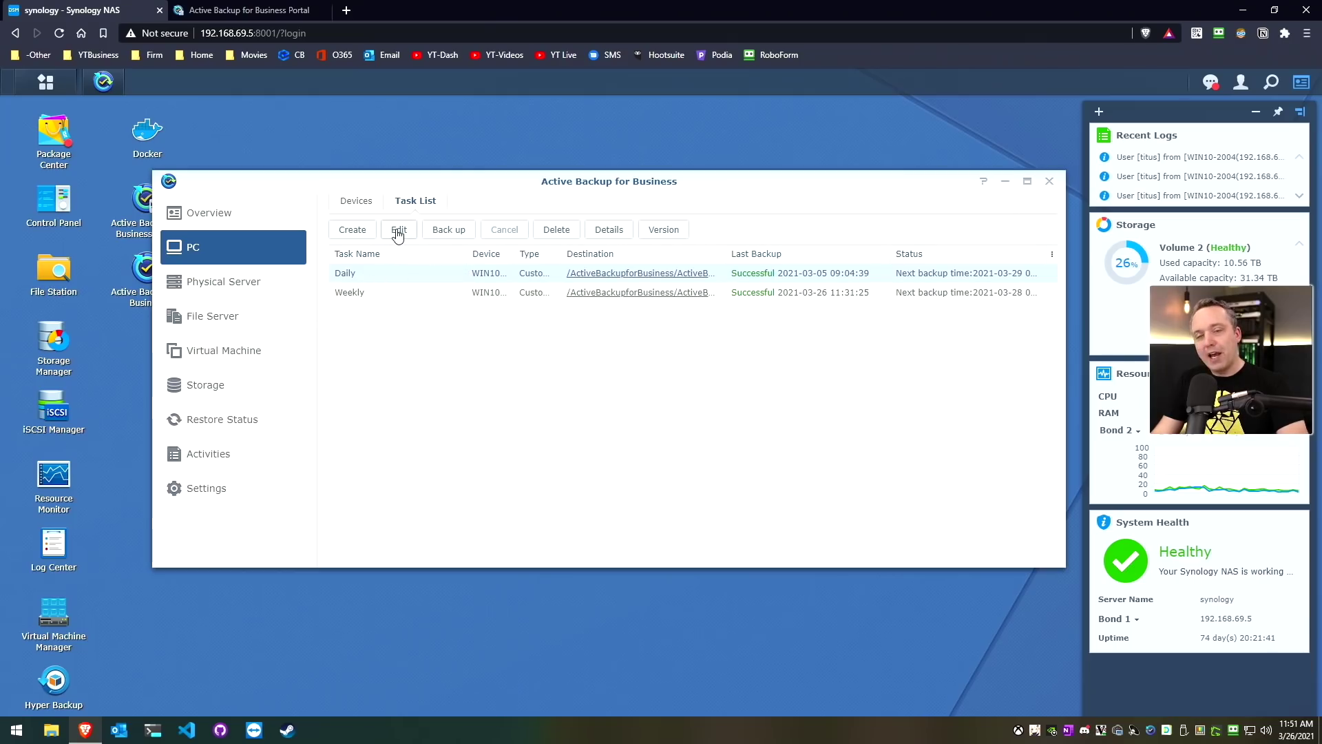
pyautogui.click(401, 232)
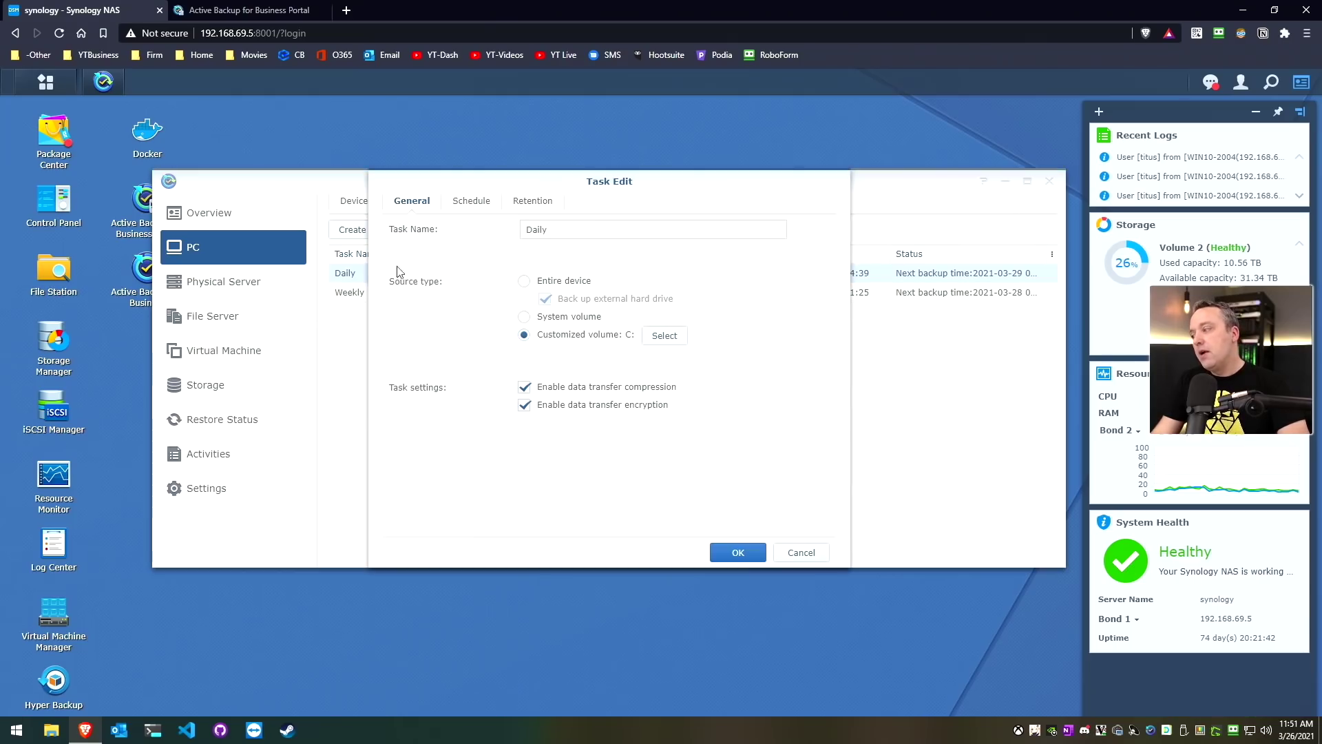
pyautogui.click(472, 202)
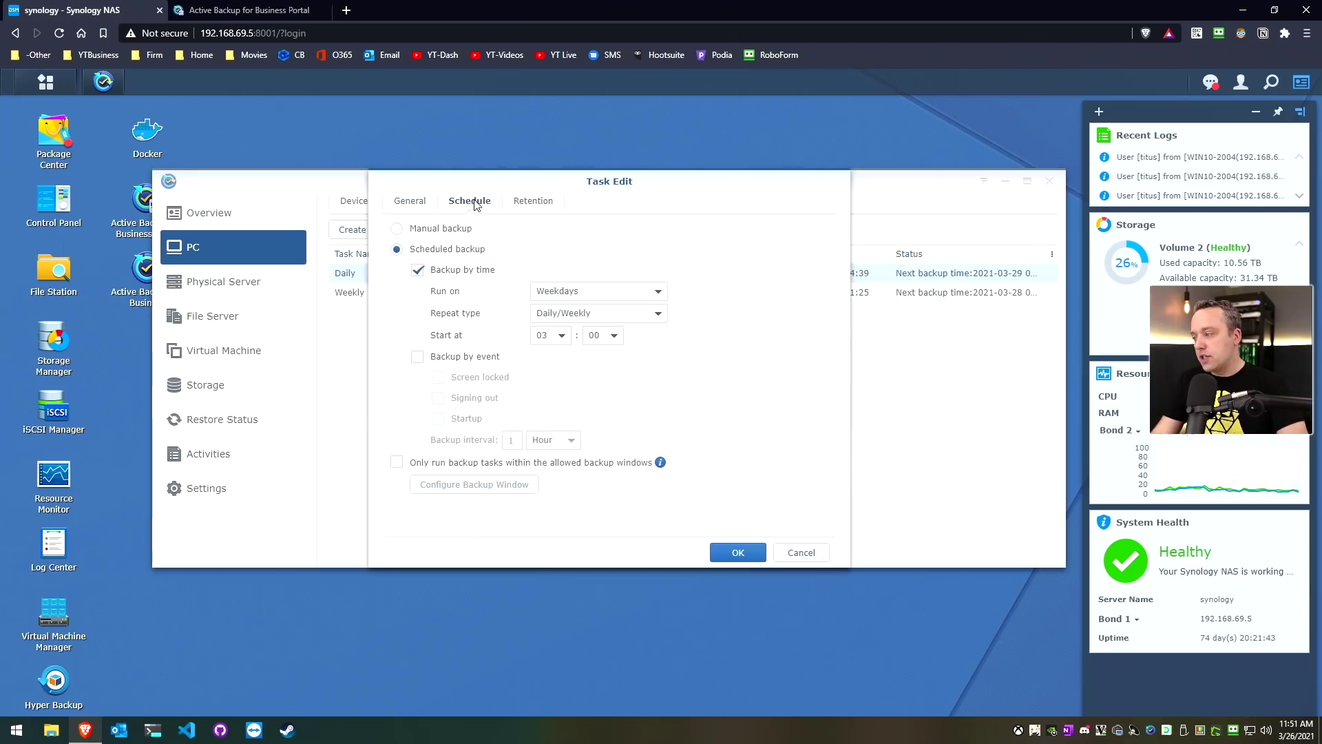
pyautogui.click(594, 292)
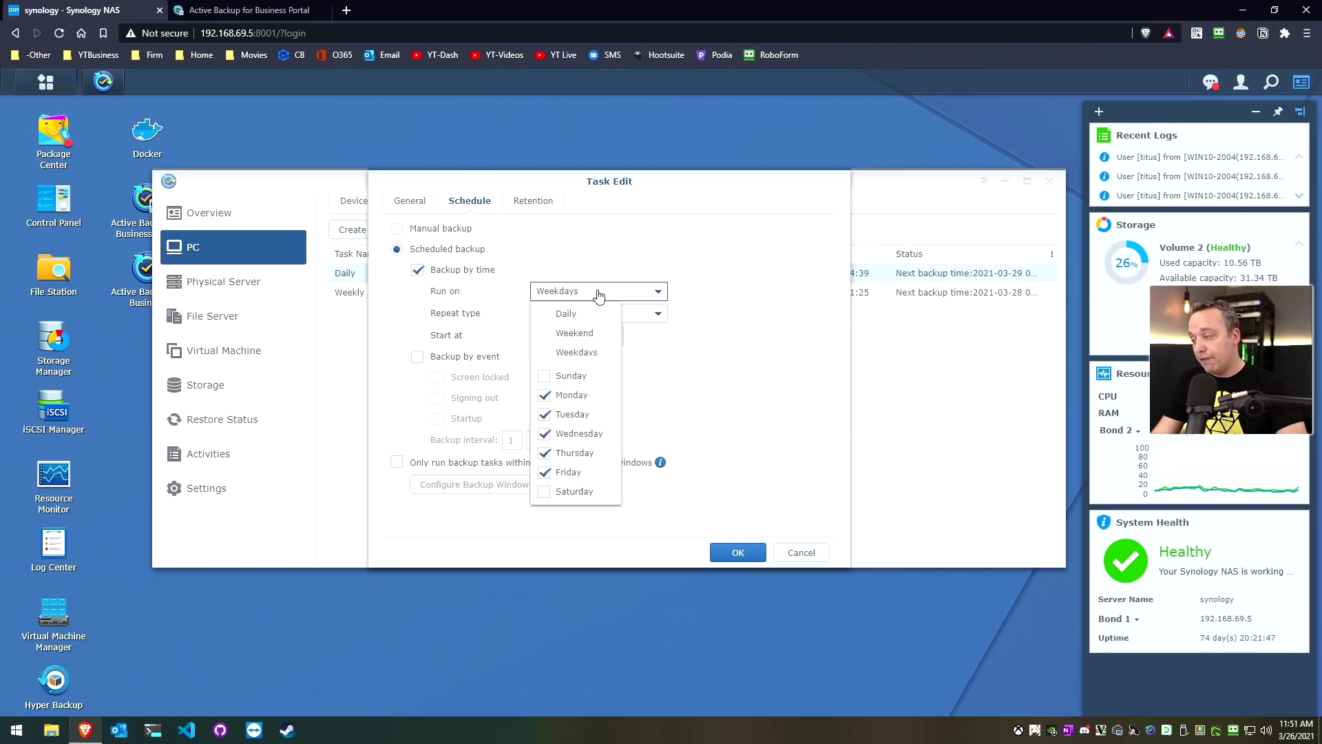
pyautogui.click(781, 281)
pyautogui.click(535, 203)
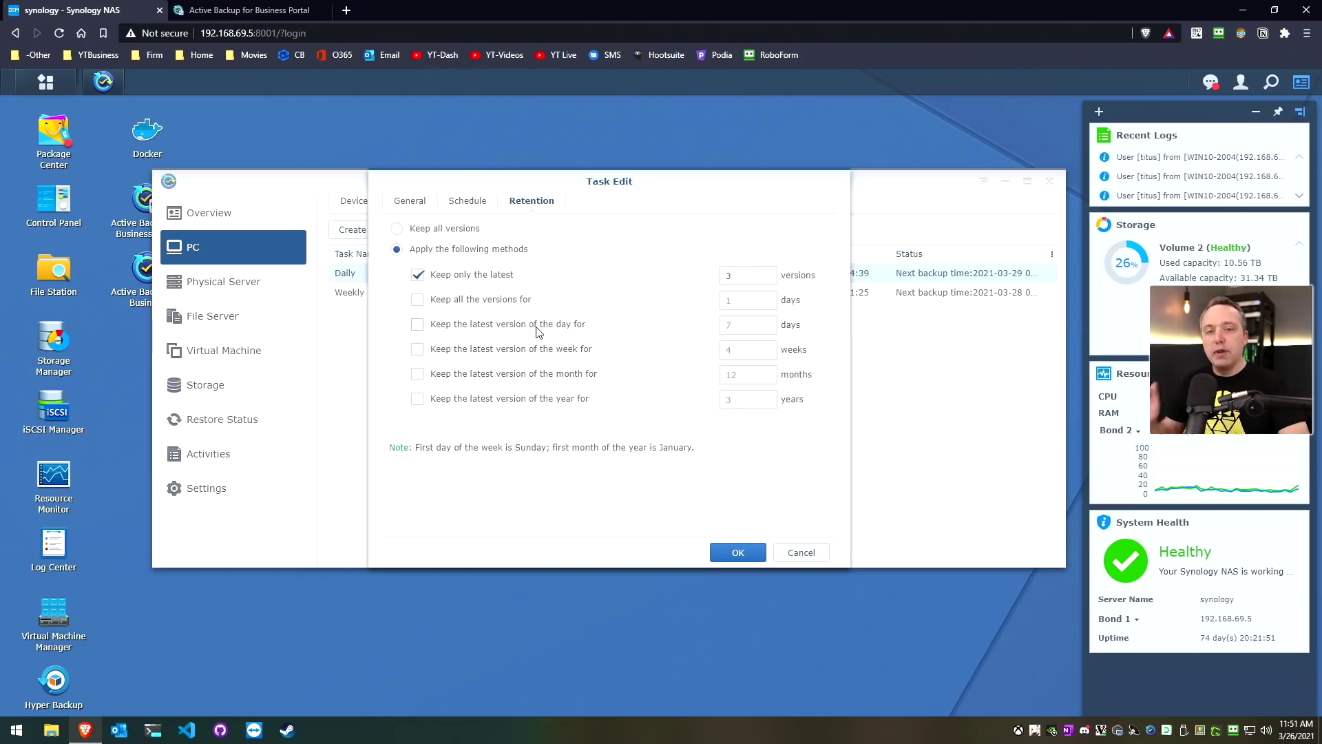
pyautogui.click(418, 324)
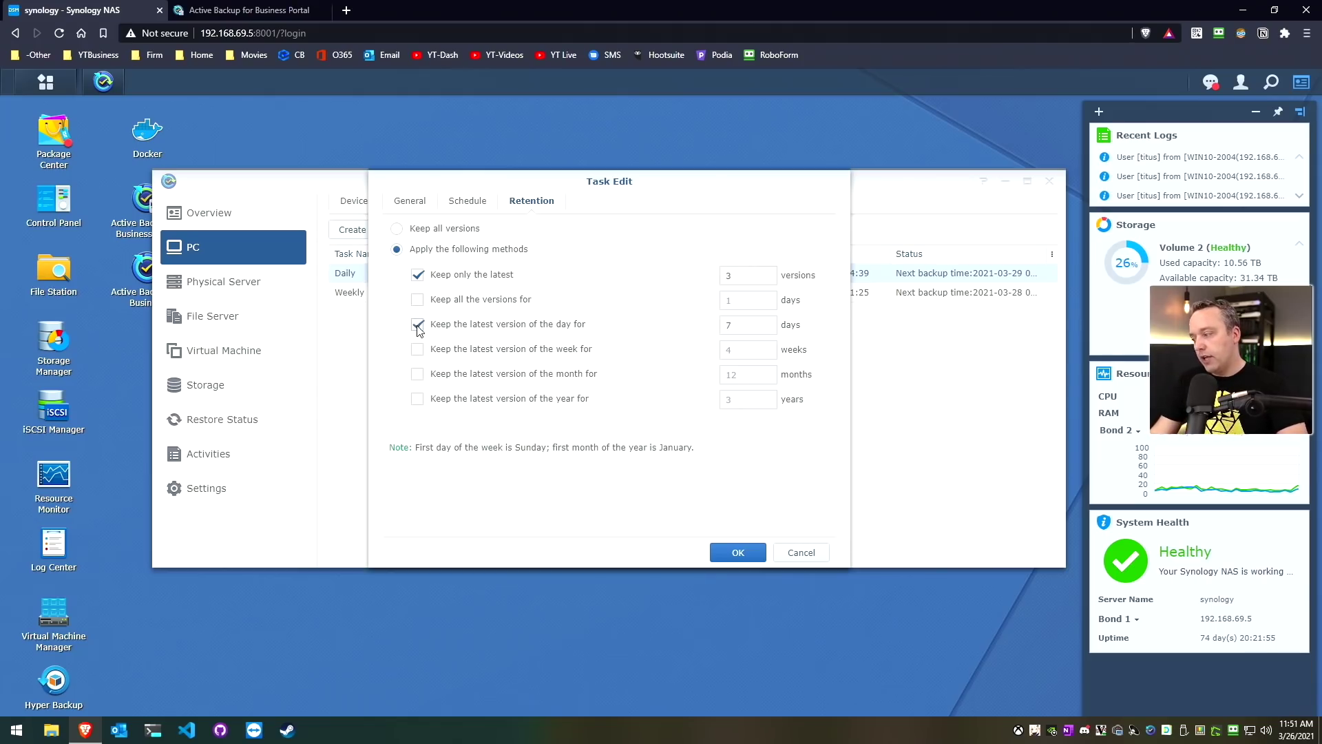
pyautogui.click(417, 349)
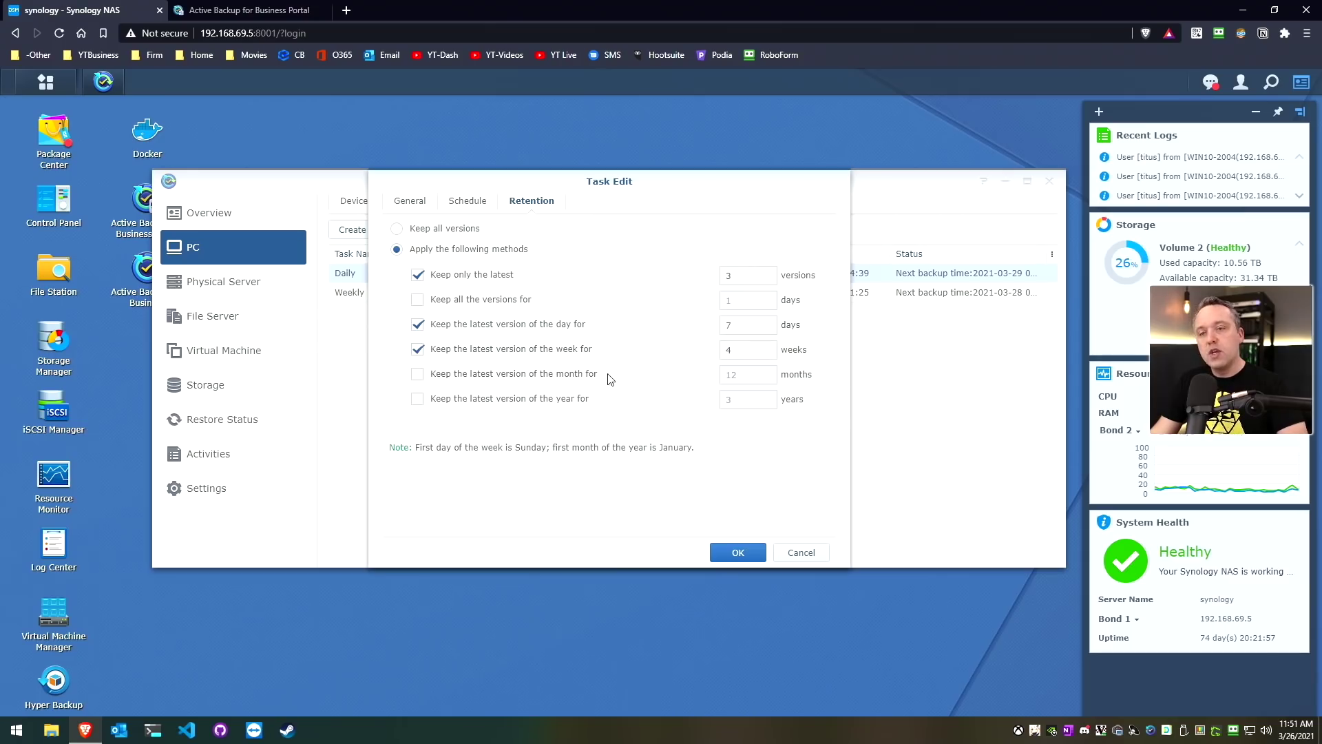
pyautogui.click(418, 349)
pyautogui.click(418, 324)
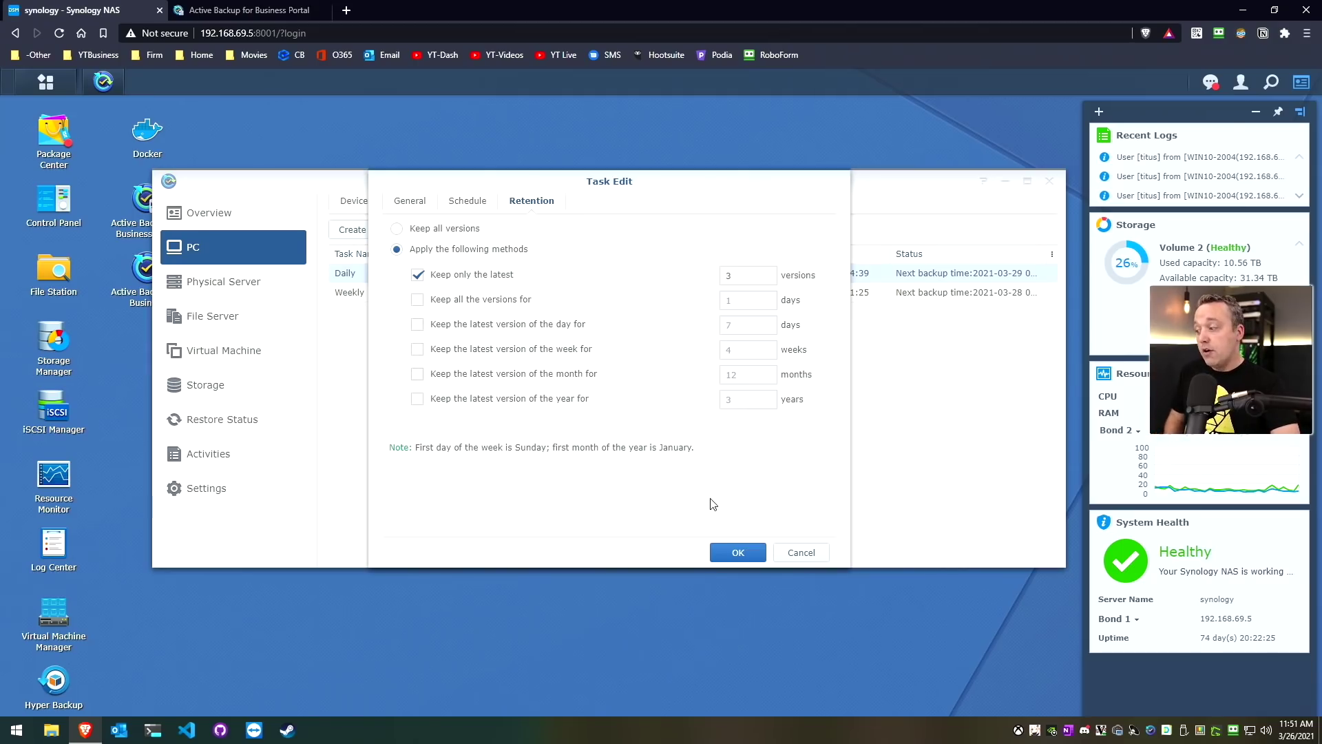
pyautogui.click(812, 555)
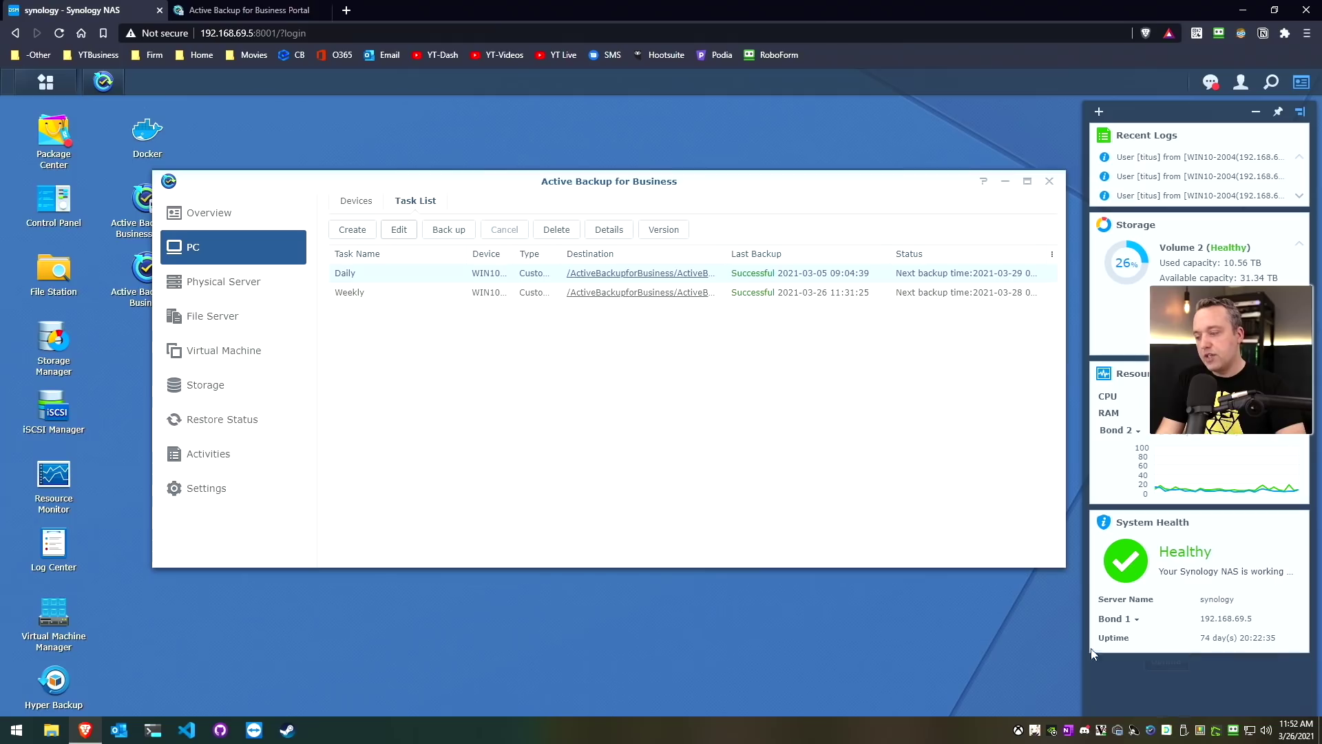
# - Open the Weekly task's backup versions in the Active Backup for Business Portal
pyautogui.rightClick(378, 291)
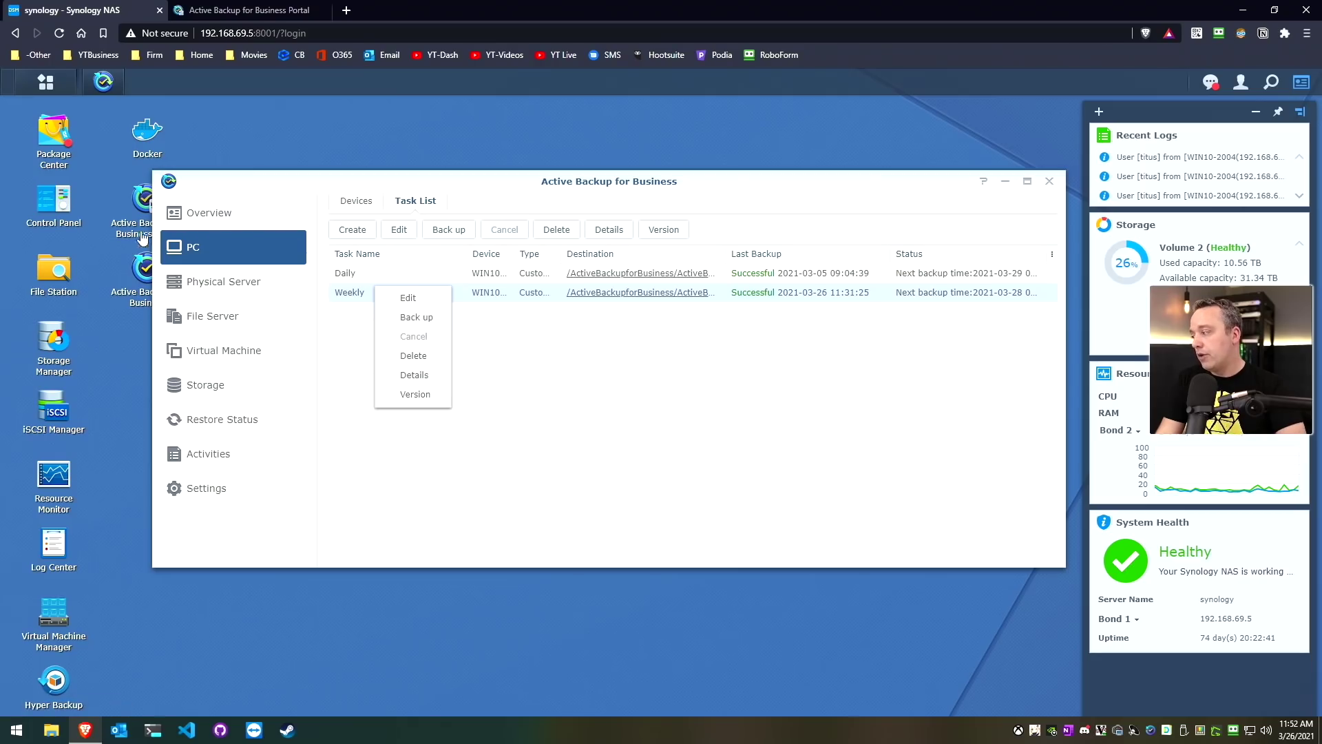
pyautogui.click(140, 201)
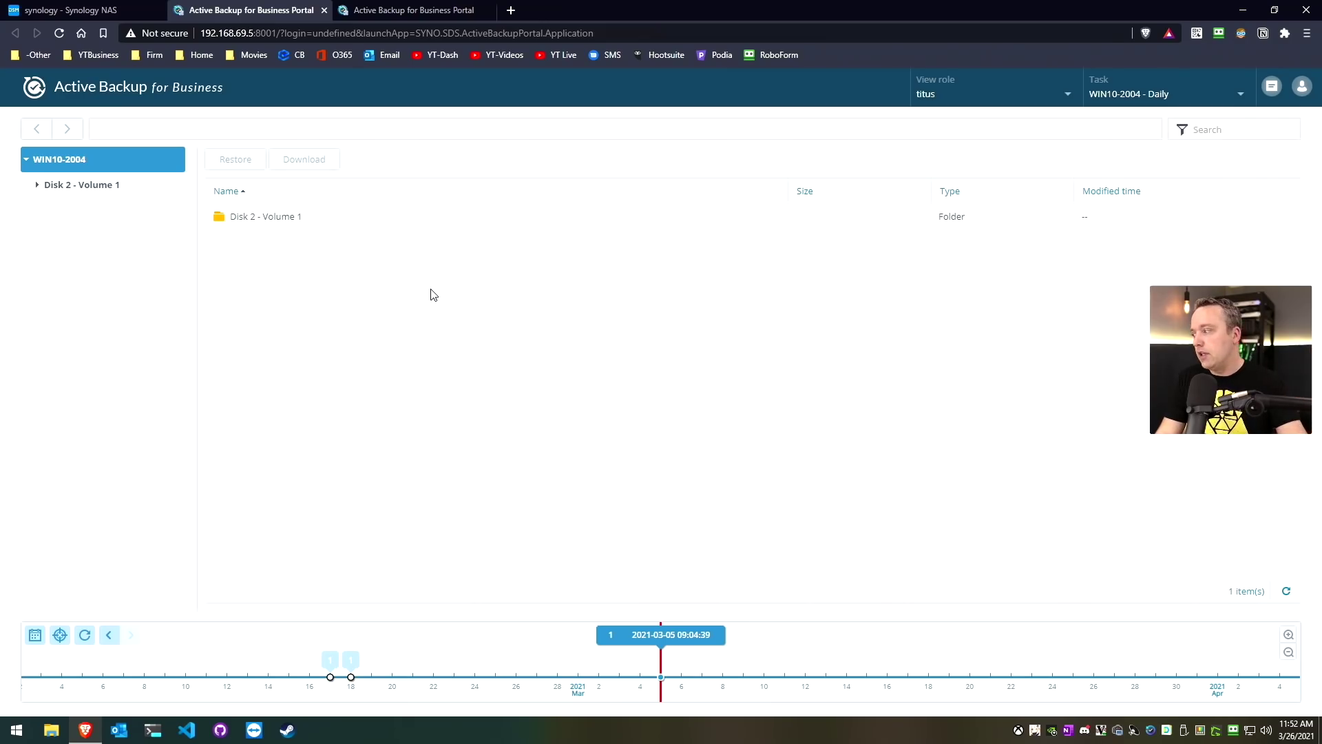
# - Browse the 2021-02-18 backup's Disk 2 - Volume 1 folder, then bring up This PC in File Explorer
pyautogui.click(352, 670)
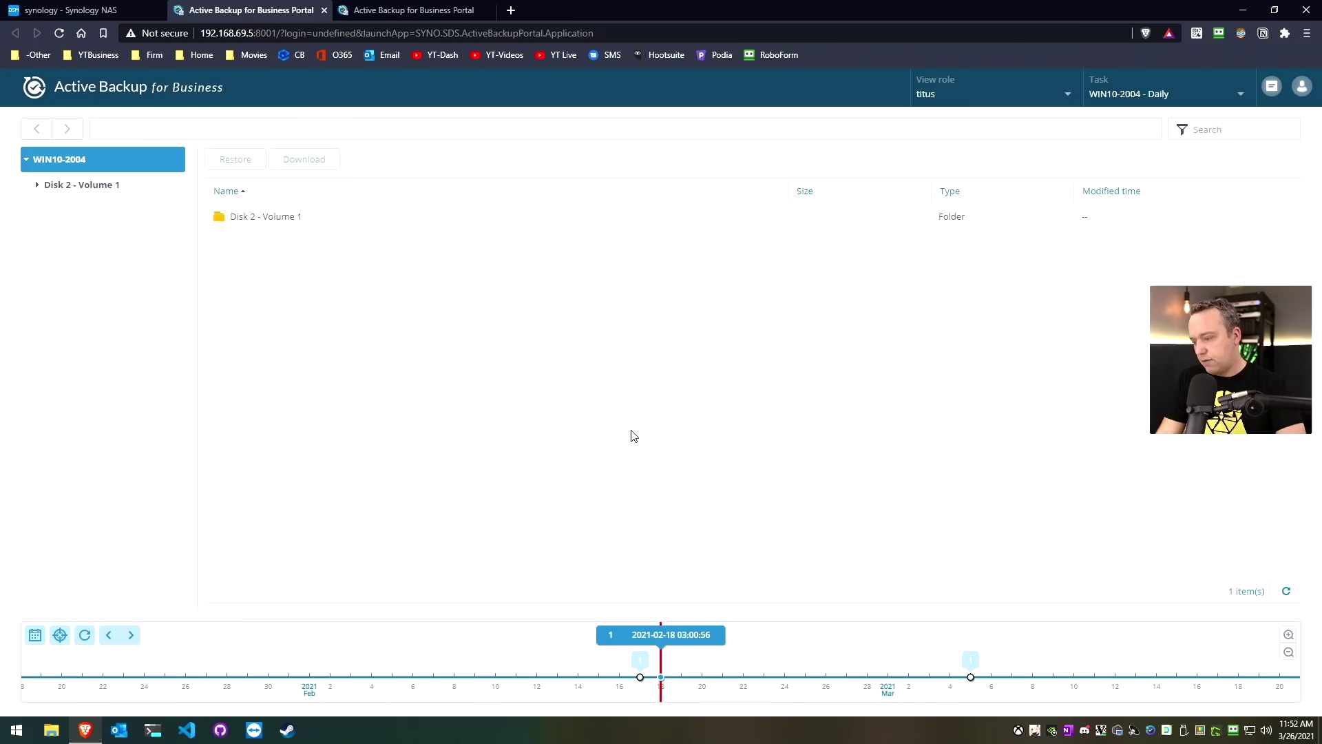
pyautogui.doubleClick(288, 219)
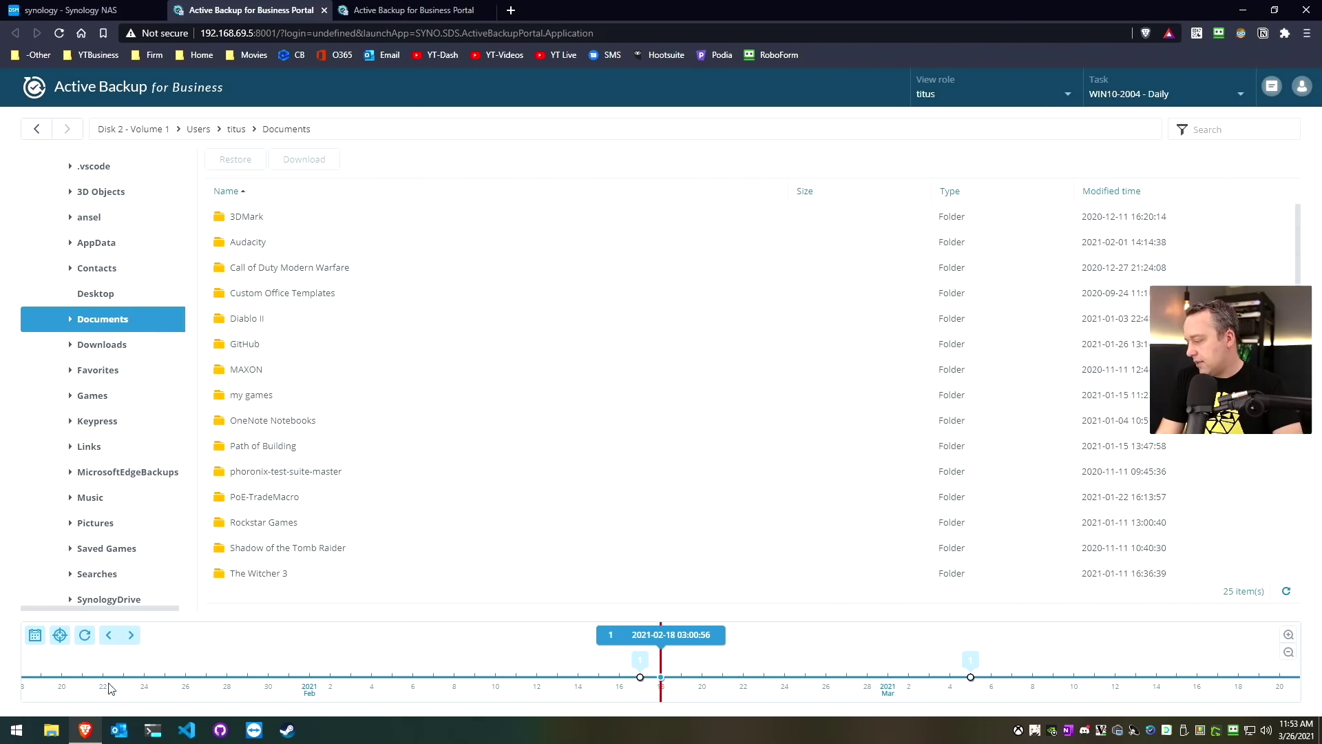
pyautogui.click(51, 730)
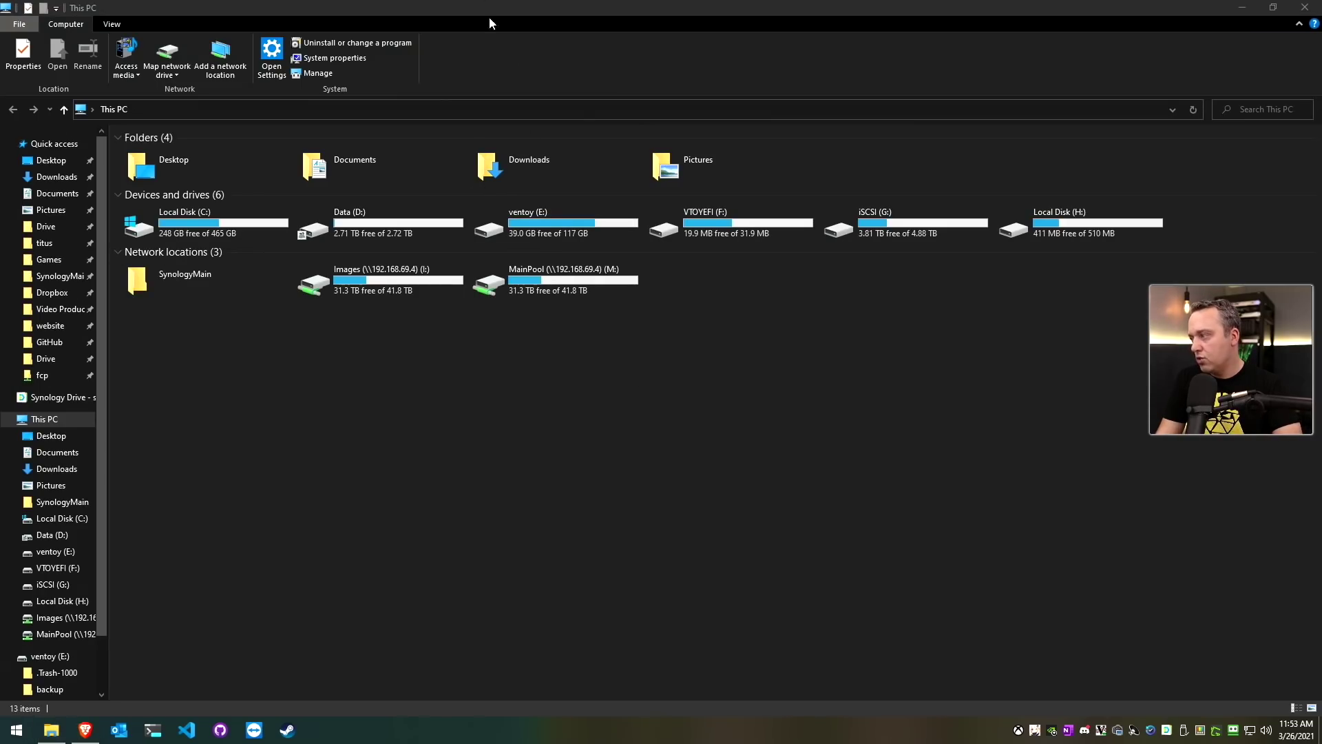
# - Snap File Explorer right beside the backup portal and delete the windows-lite-2004 folder
pyautogui.doubleClick(635, 22)
pyautogui.press('super+Right')
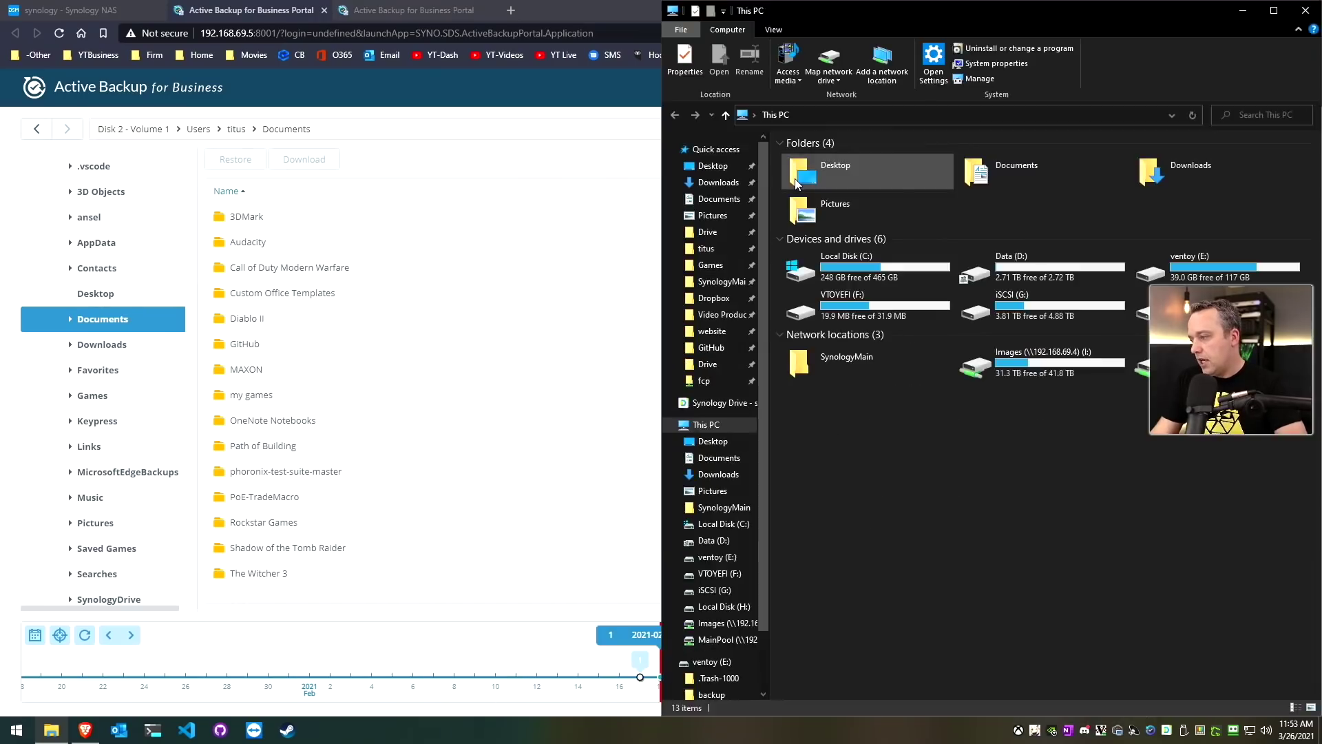
pyautogui.click(508, 363)
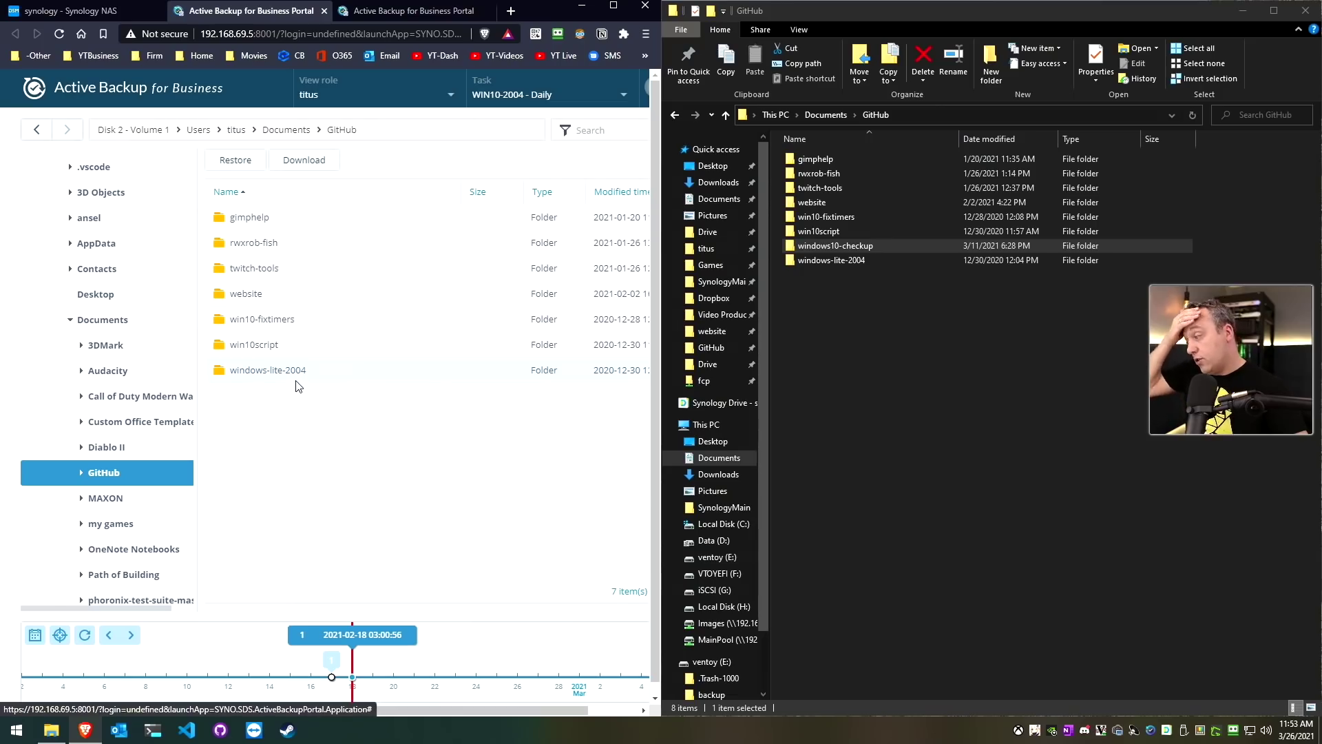
pyautogui.rightClick(801, 260)
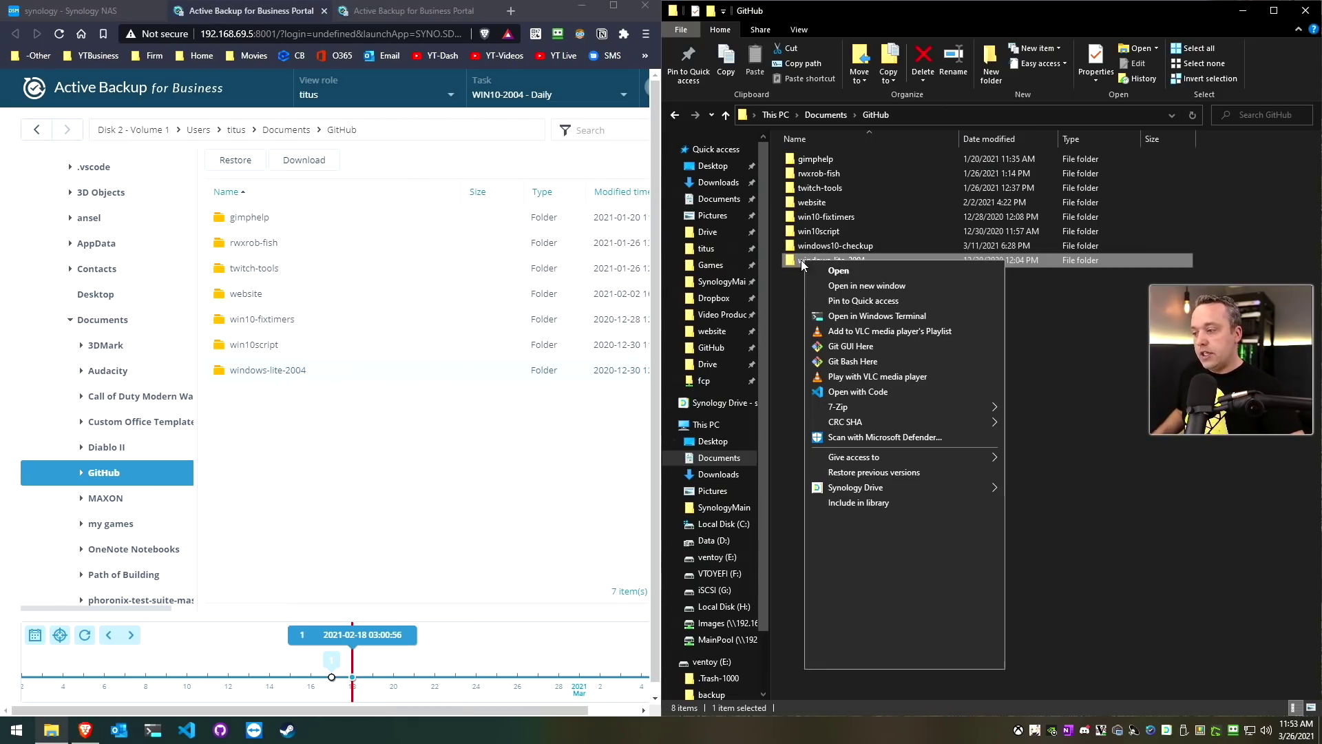
pyautogui.click(858, 621)
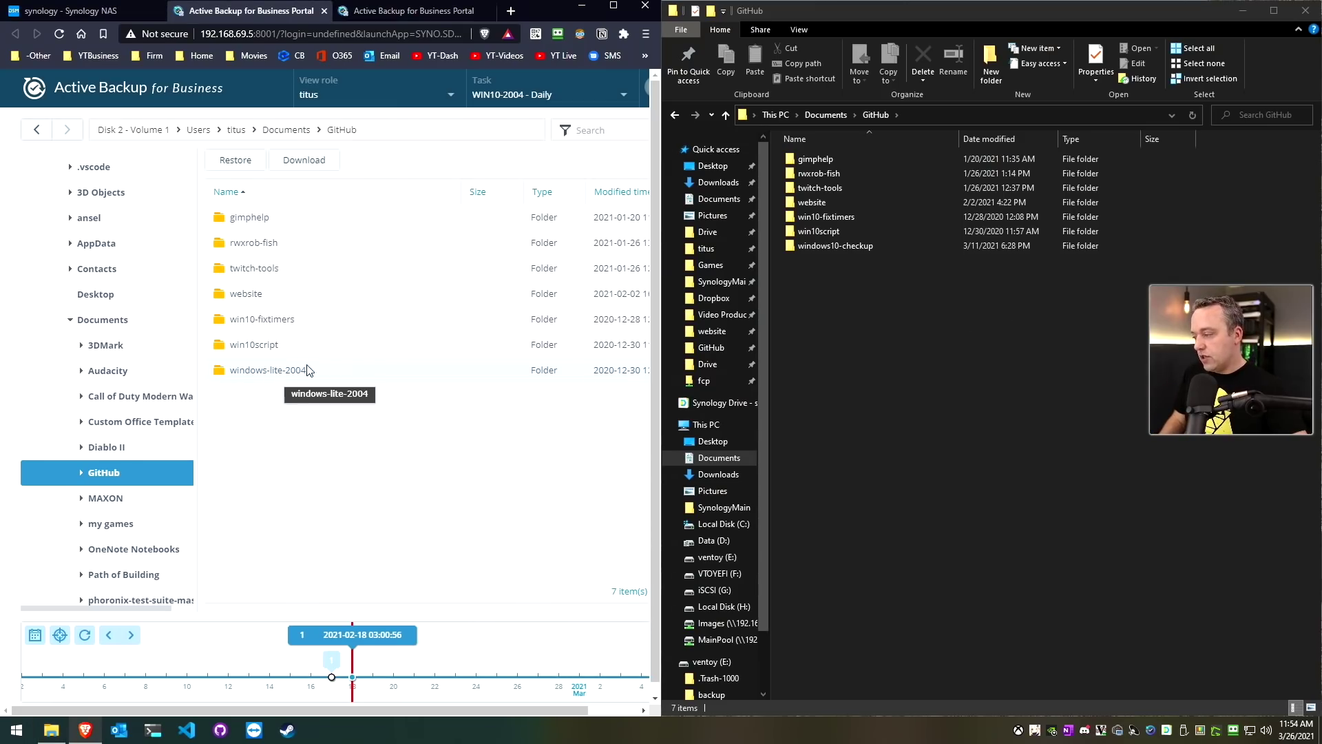
# - Restore windows-lite-2004 from the 2021-02-18 backup to its original GitHub folder, then check the agent's status
pyautogui.rightClick(324, 383)
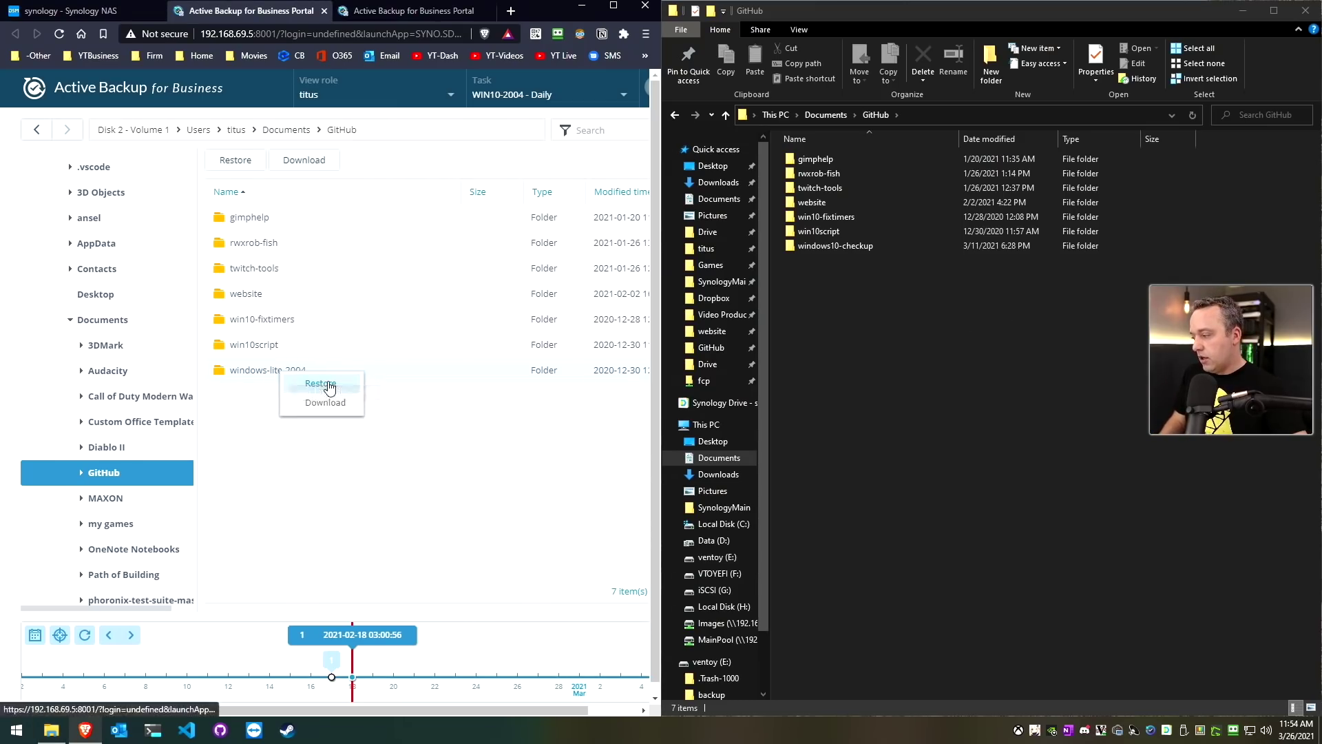
pyautogui.click(323, 384)
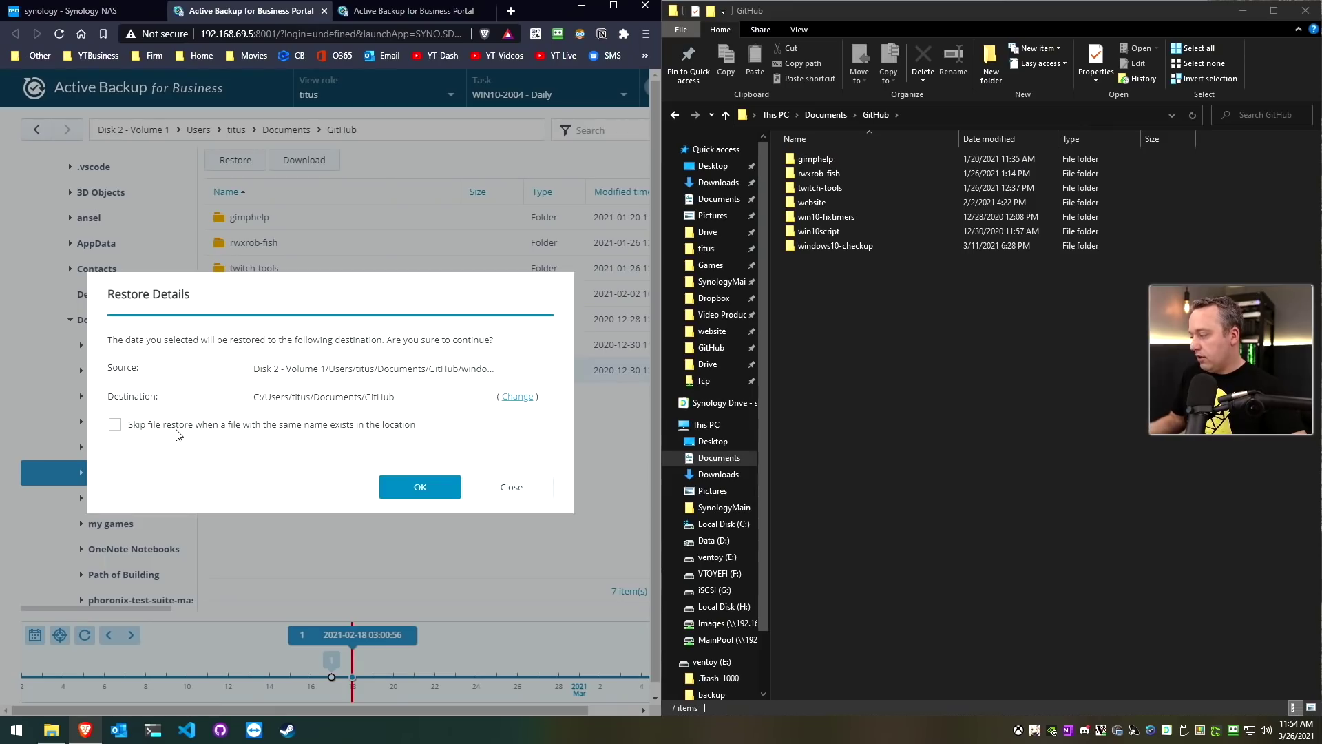
pyautogui.click(420, 488)
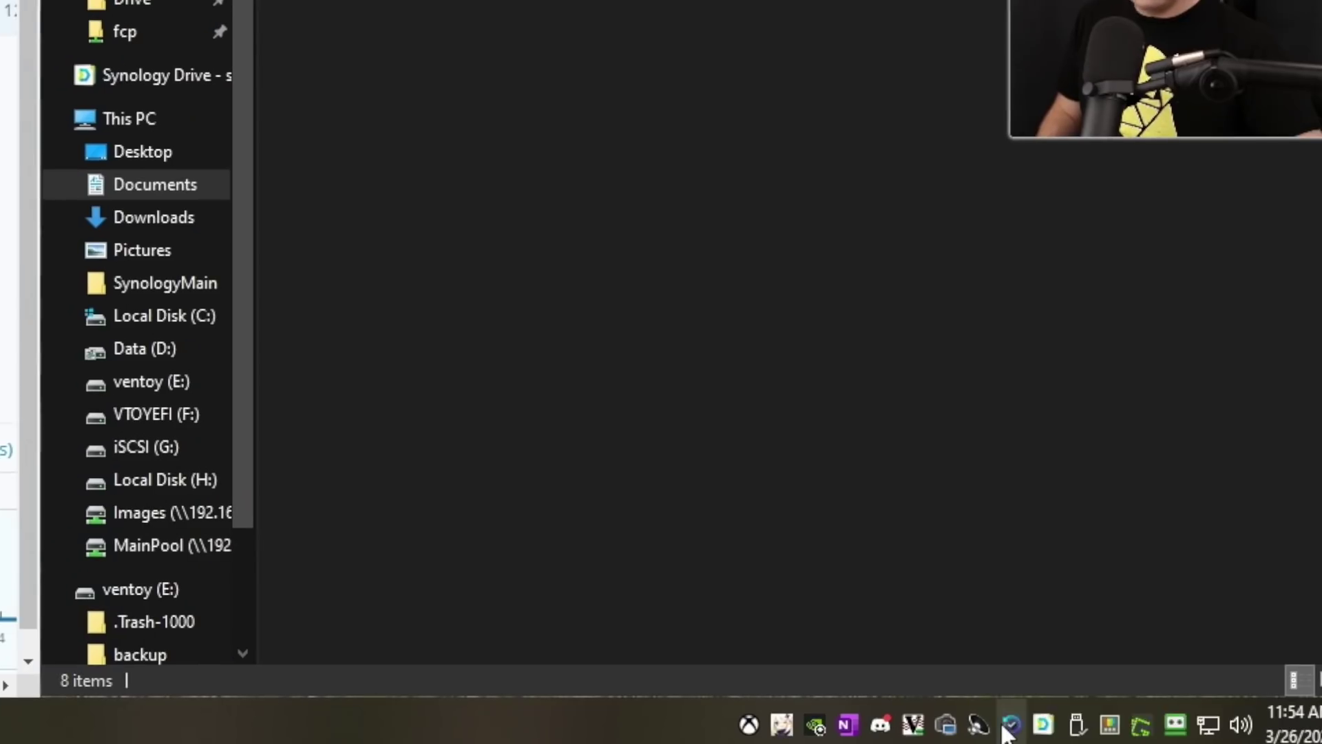
pyautogui.rightClick(1003, 725)
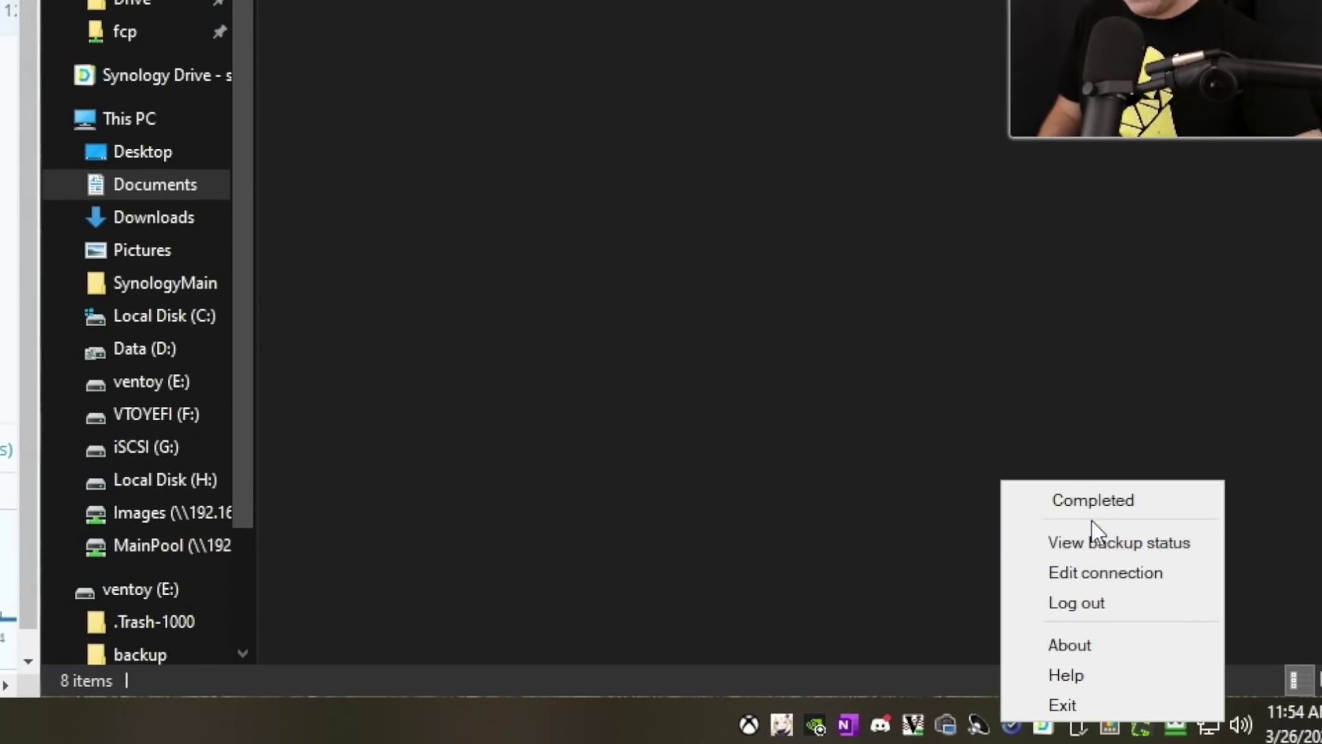
# - Close the Active Backup agent's status menu after seeing the restore Completed
pyautogui.click(942, 622)
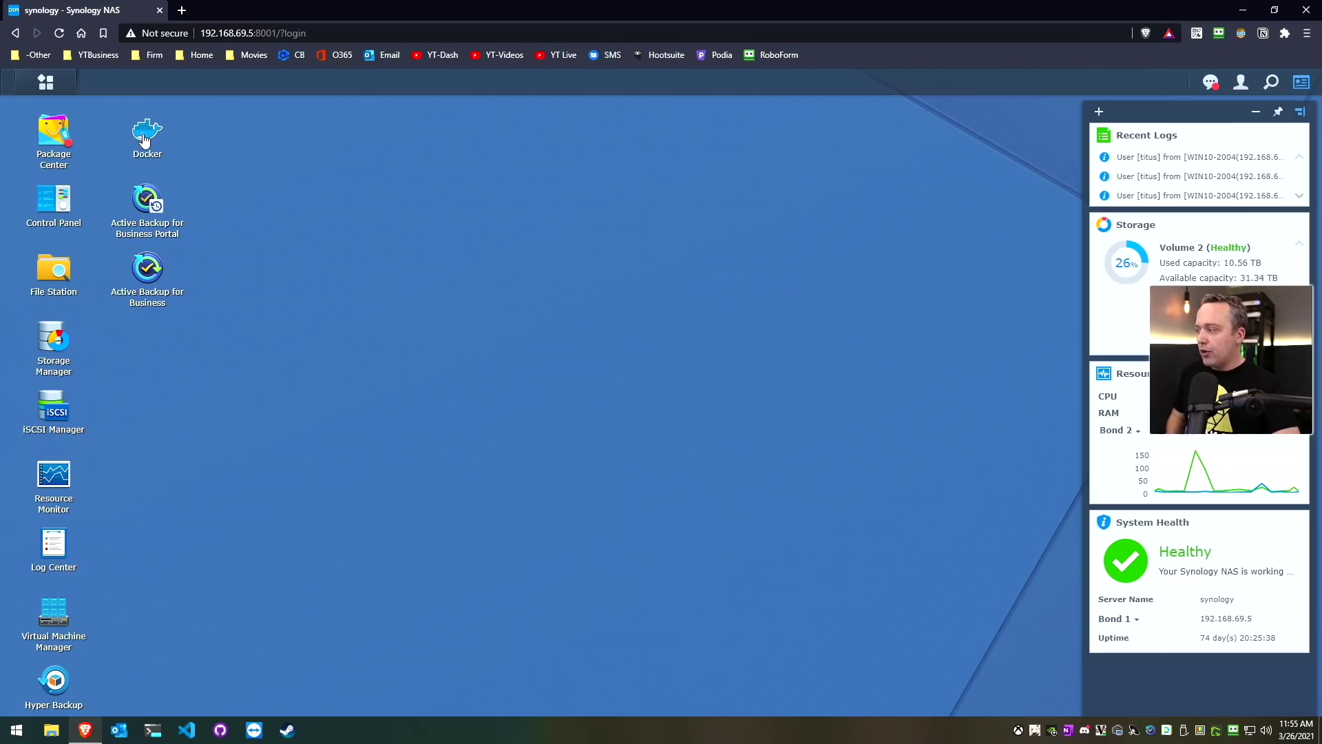
# - Show the pihole and Unifi containers in Docker, then LinuxServer in Virtual Machine Manager
pyautogui.click(144, 140)
pyautogui.click(303, 268)
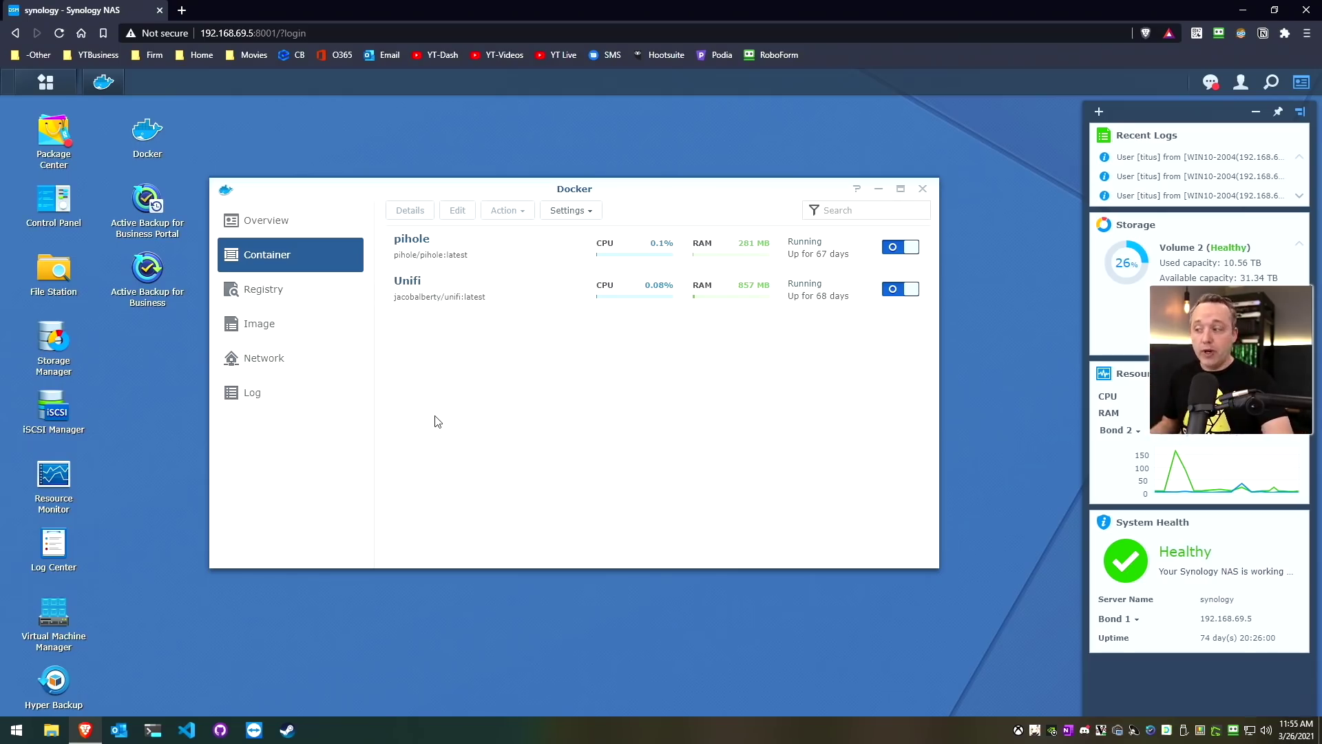
pyautogui.click(54, 615)
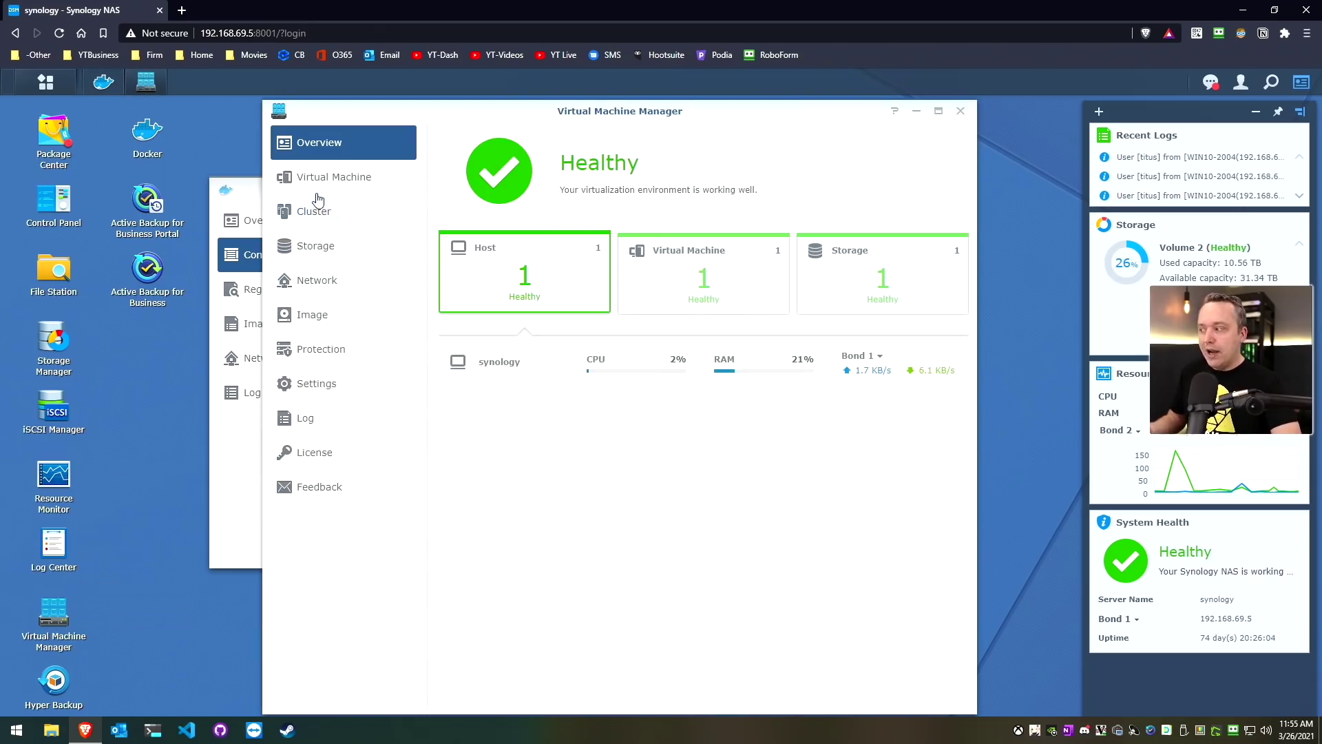
pyautogui.click(318, 185)
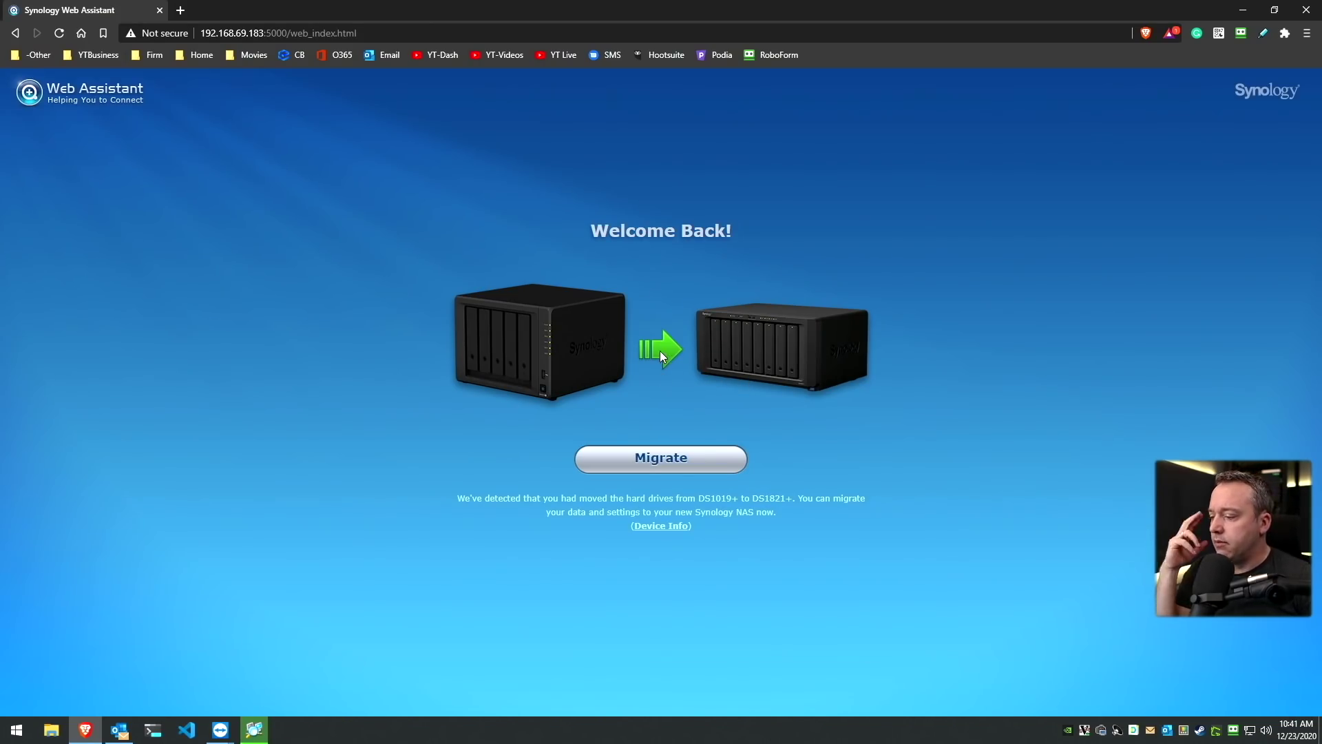
# - Migrate to the DS1821+ and, after the restart, browse to the NAS at 192.168.69.5
pyautogui.click(680, 455)
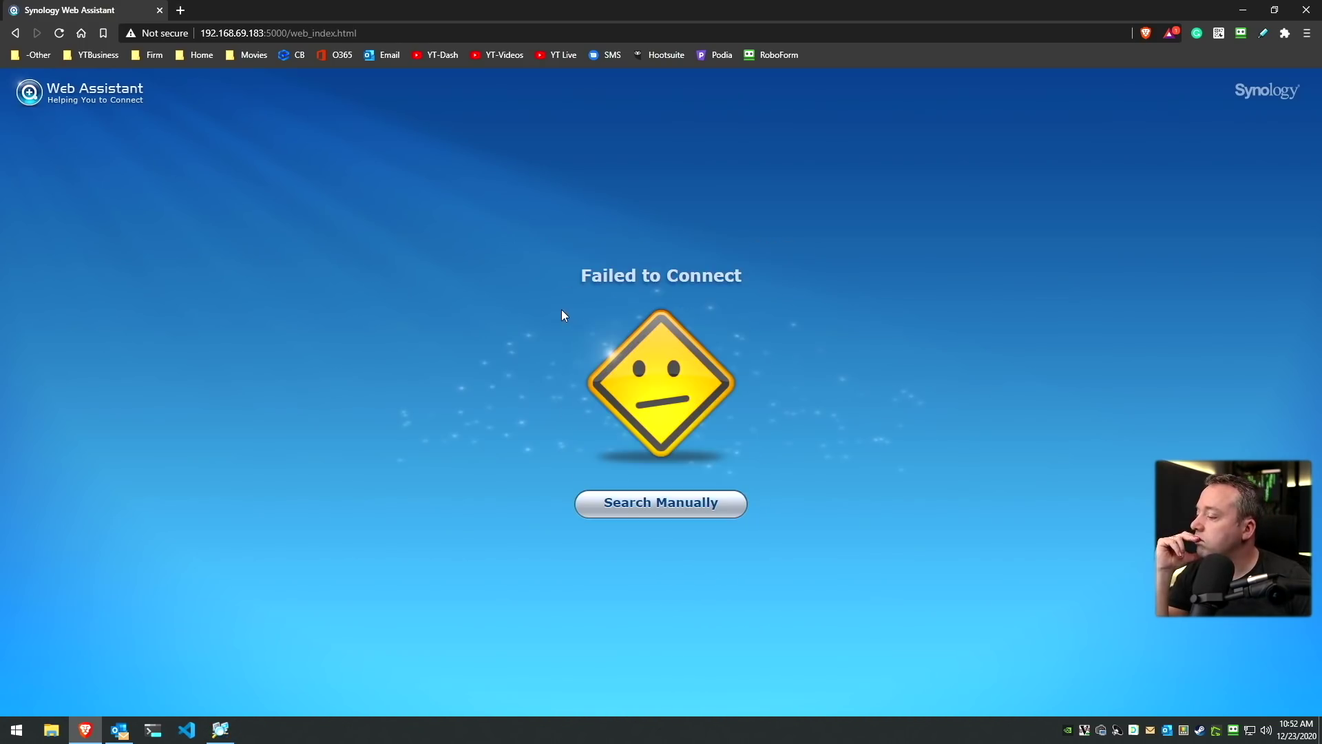
pyautogui.click(328, 34)
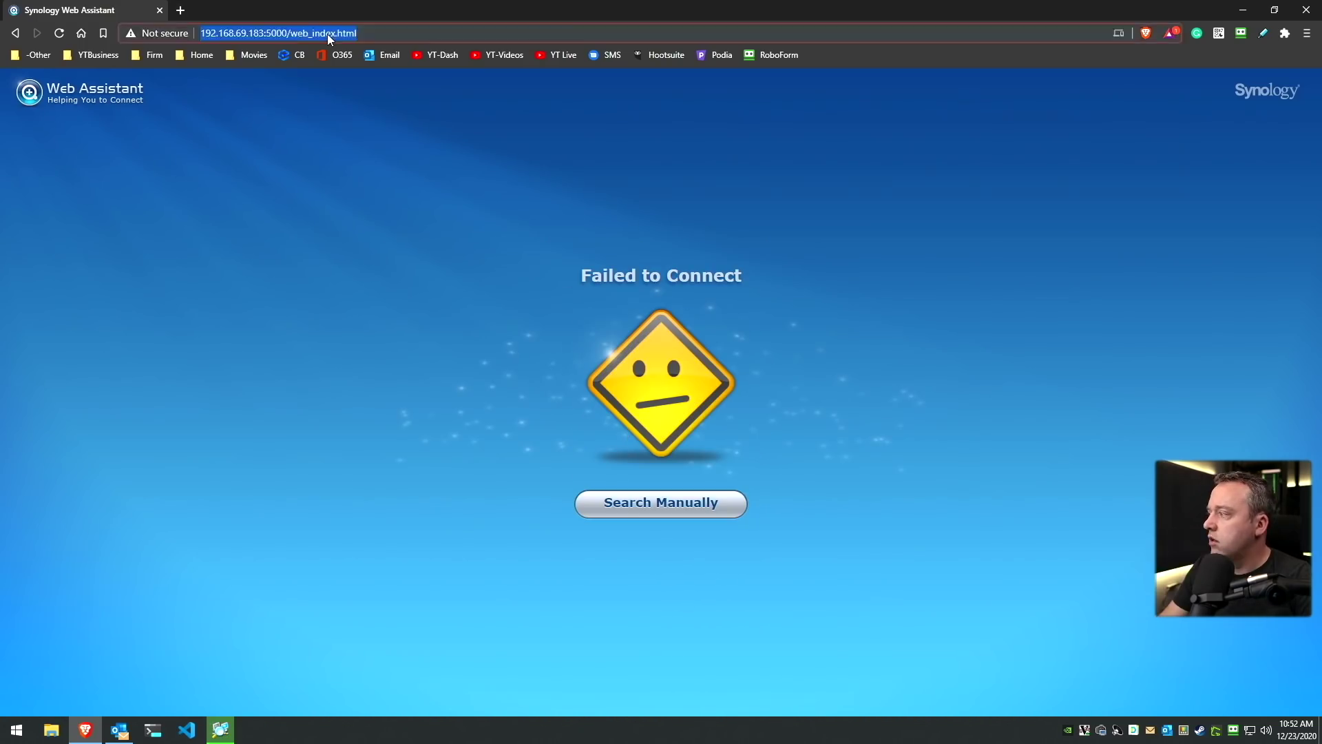
pyautogui.write('192.168')
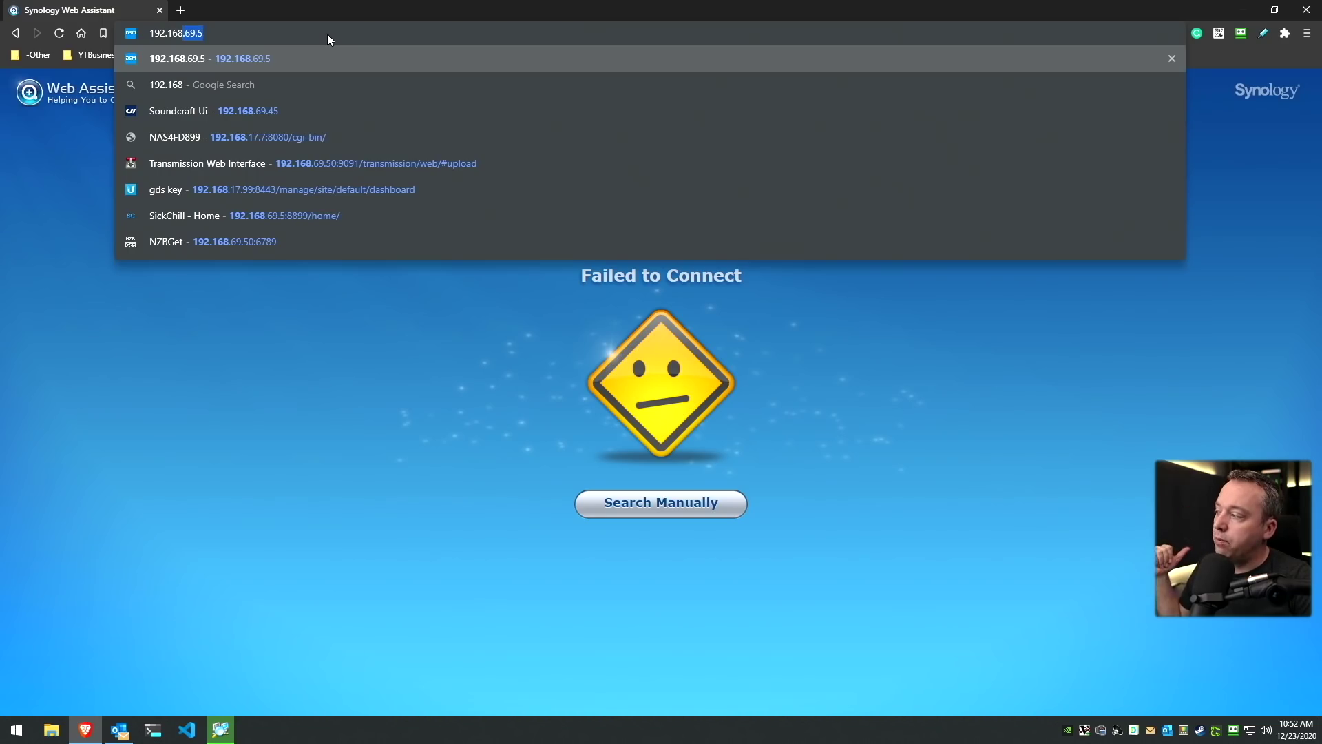
pyautogui.press('Return')
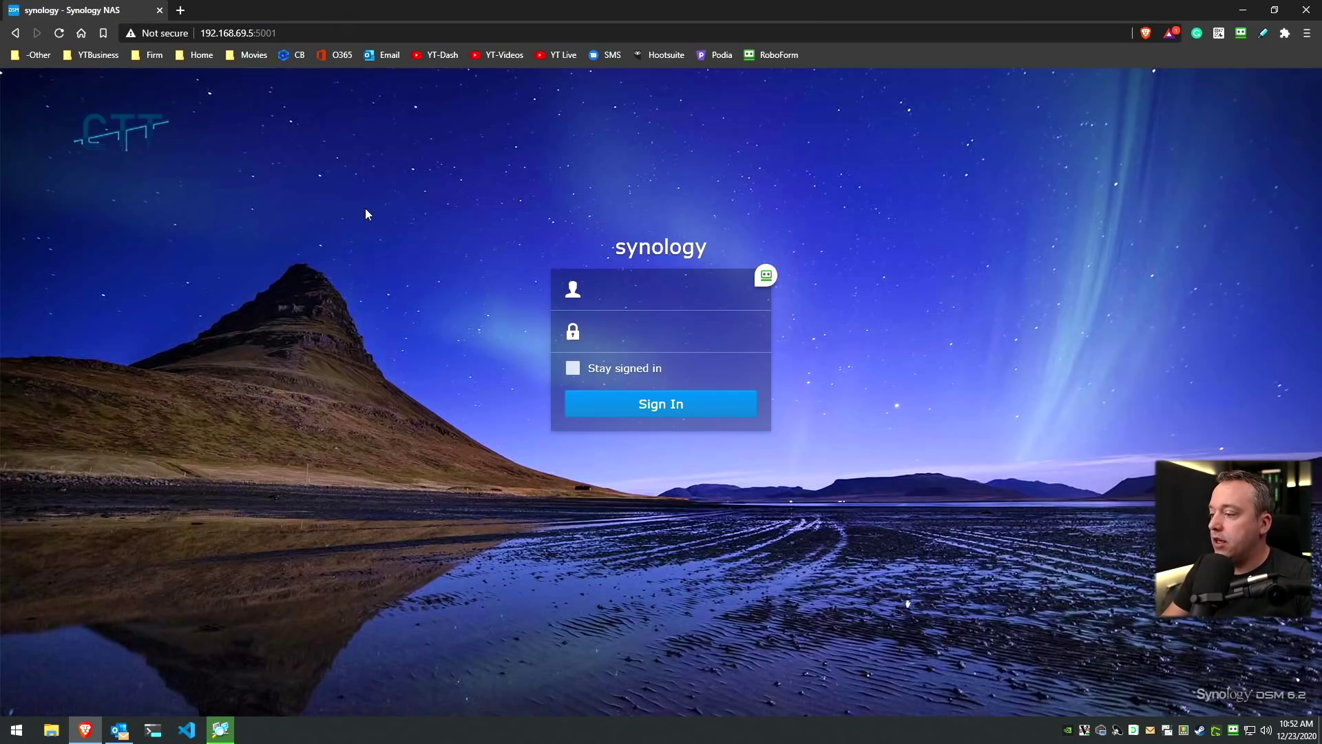
# - Sign in to the migrated DS1821+ at 192.168.69.5 and launch Storage Manager
pyautogui.moveTo(768, 279)
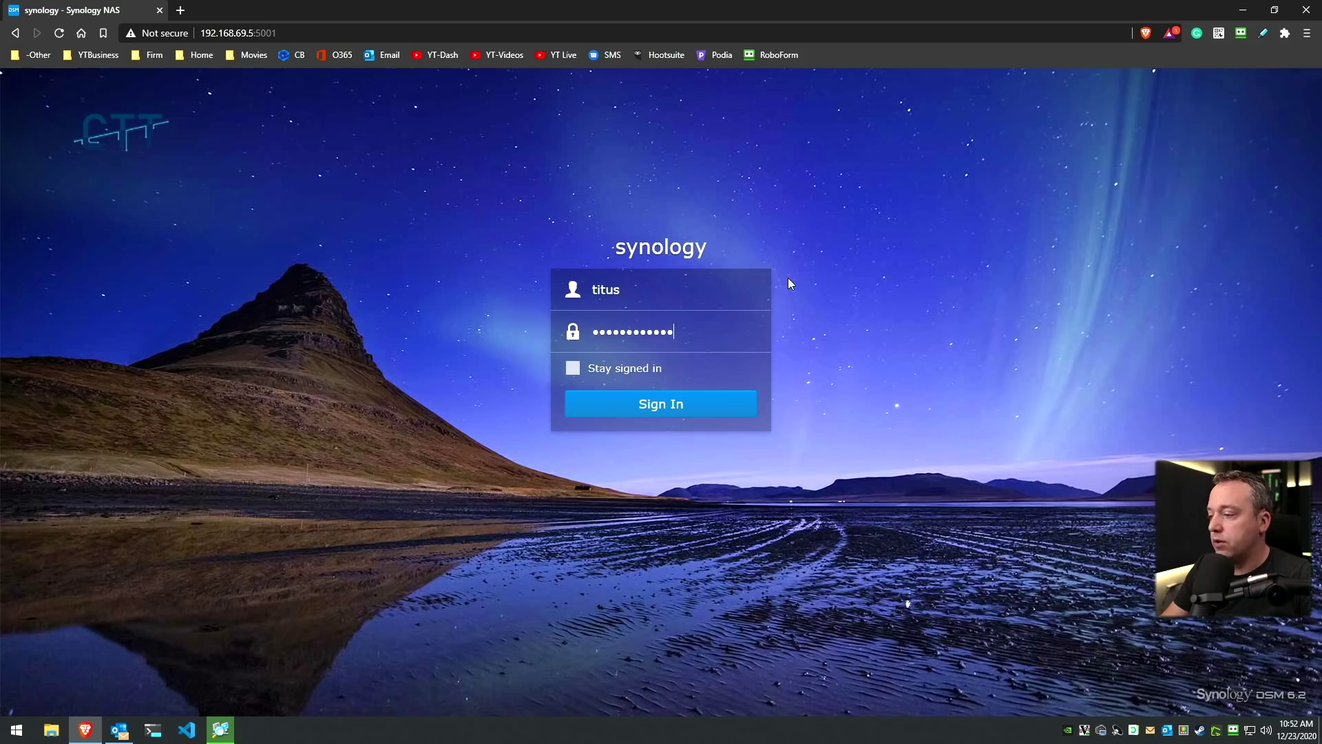
pyautogui.press('Return')
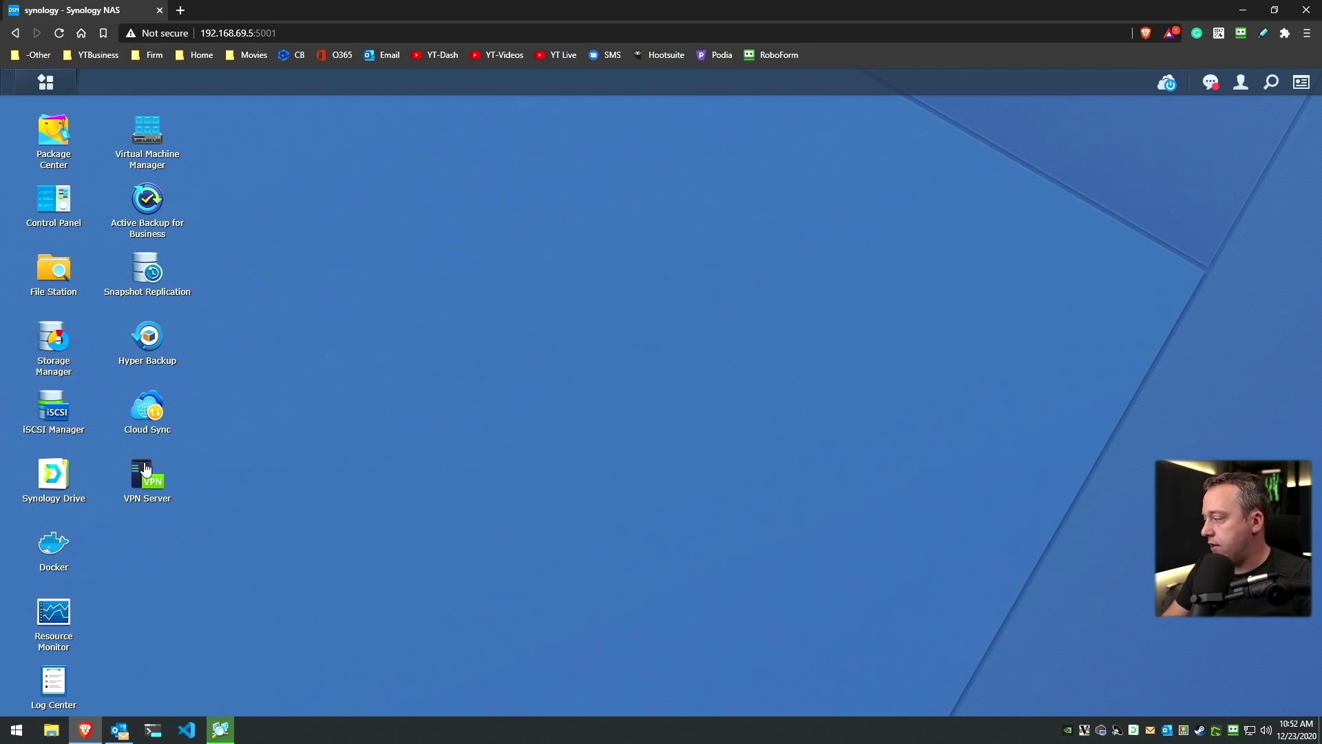
pyautogui.click(47, 342)
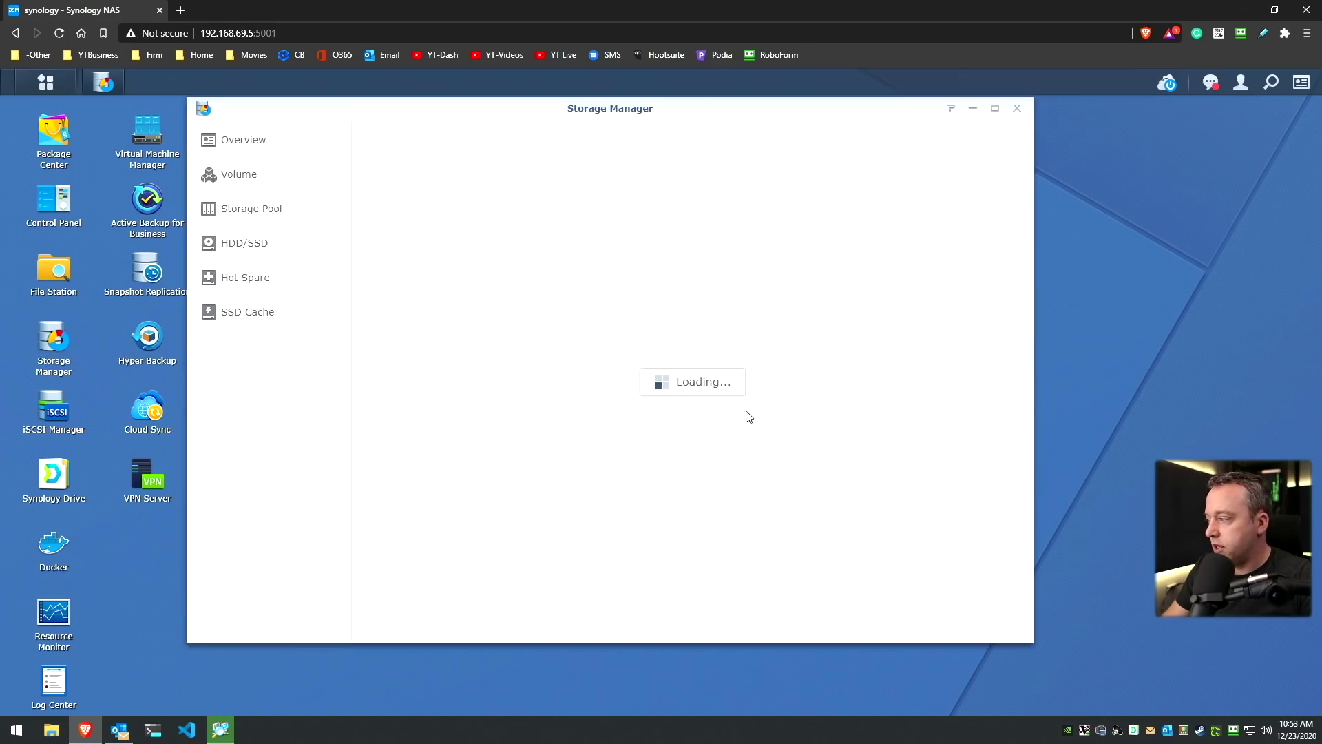